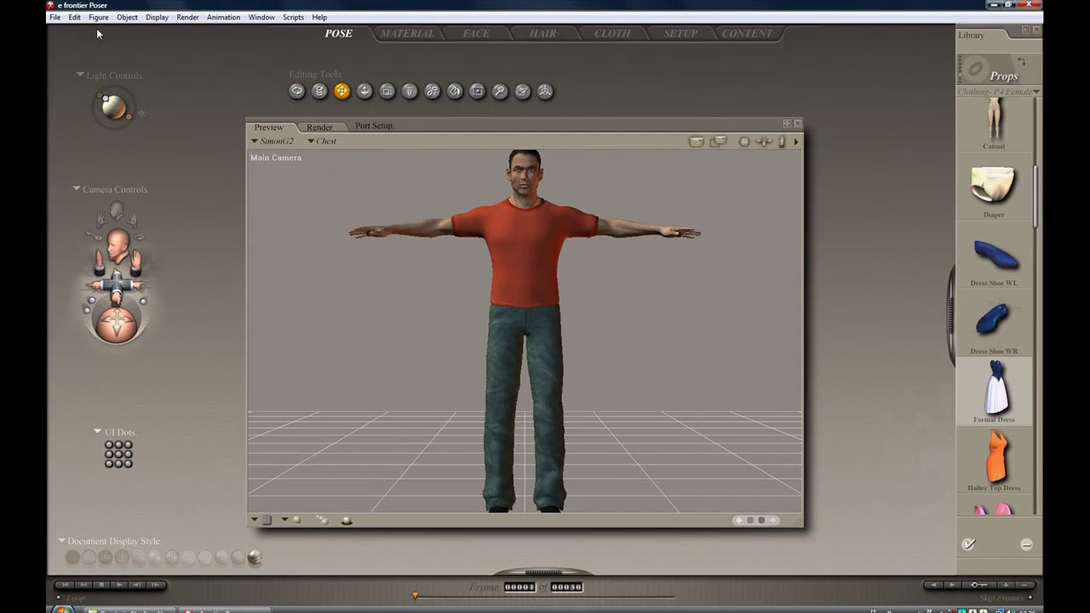
# - Delete the SimonG2 figure from the scene and confirm the deletion
pyautogui.click(98, 18)
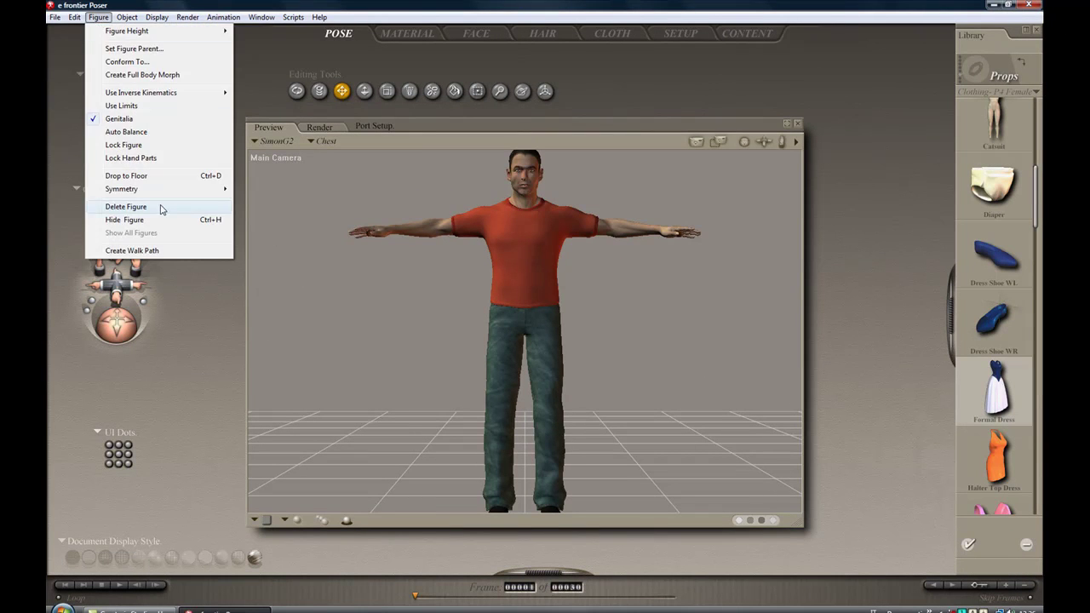
pyautogui.click(161, 207)
pyautogui.click(615, 364)
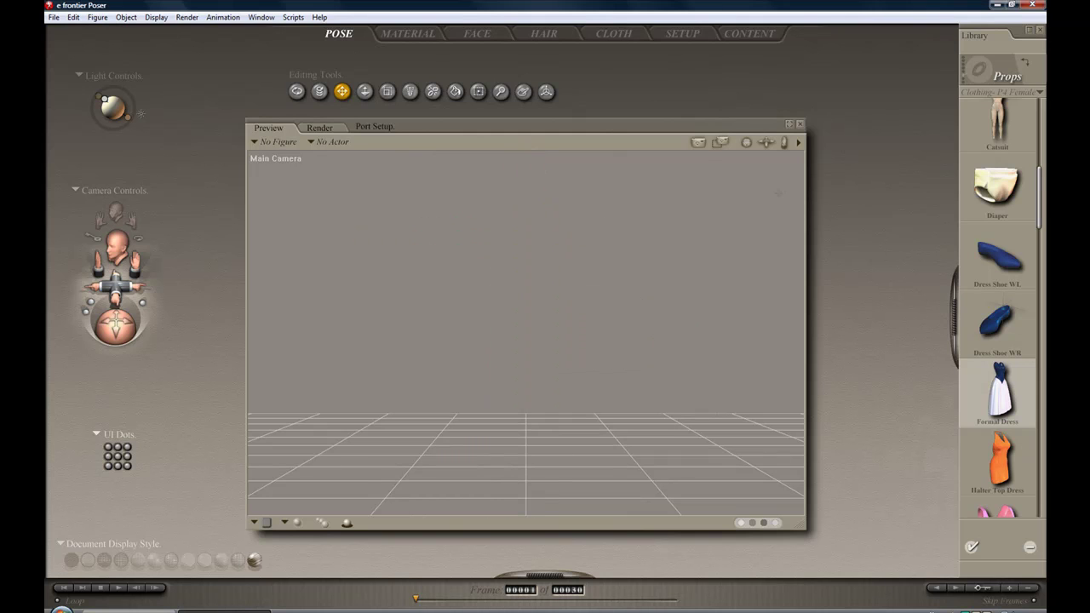
# - Load the Box prop from the Primitives category of the Props library into the scene
pyautogui.click(976, 94)
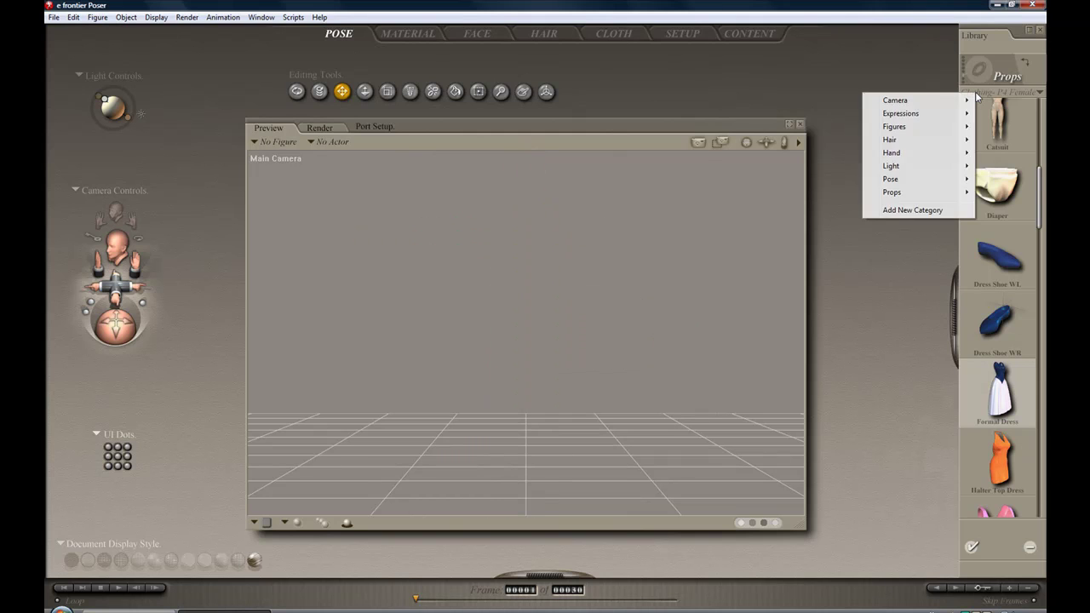
pyautogui.moveTo(925, 198)
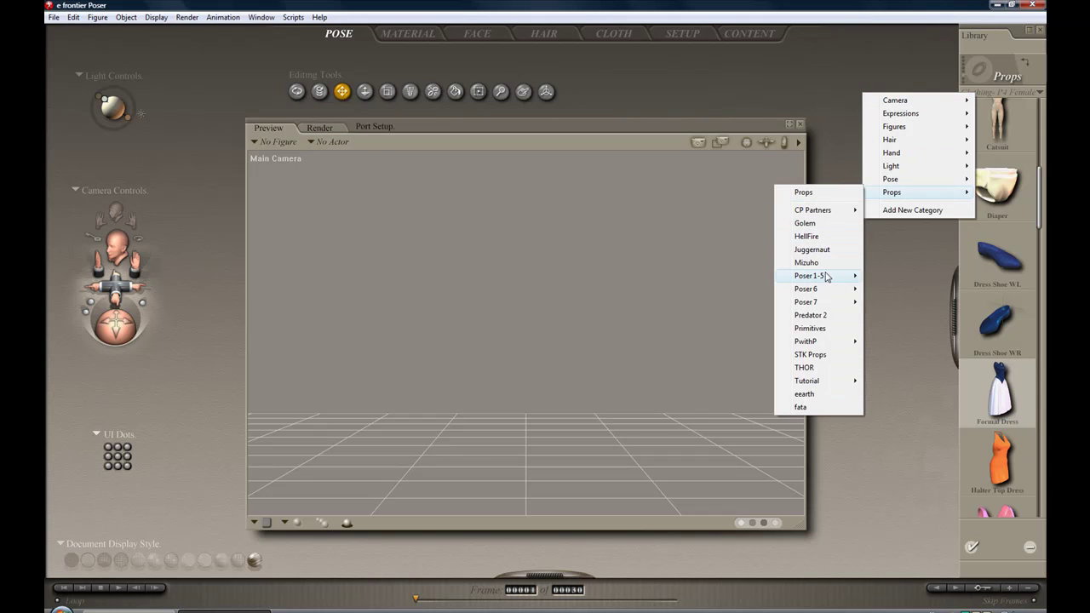
pyautogui.moveTo(825, 291)
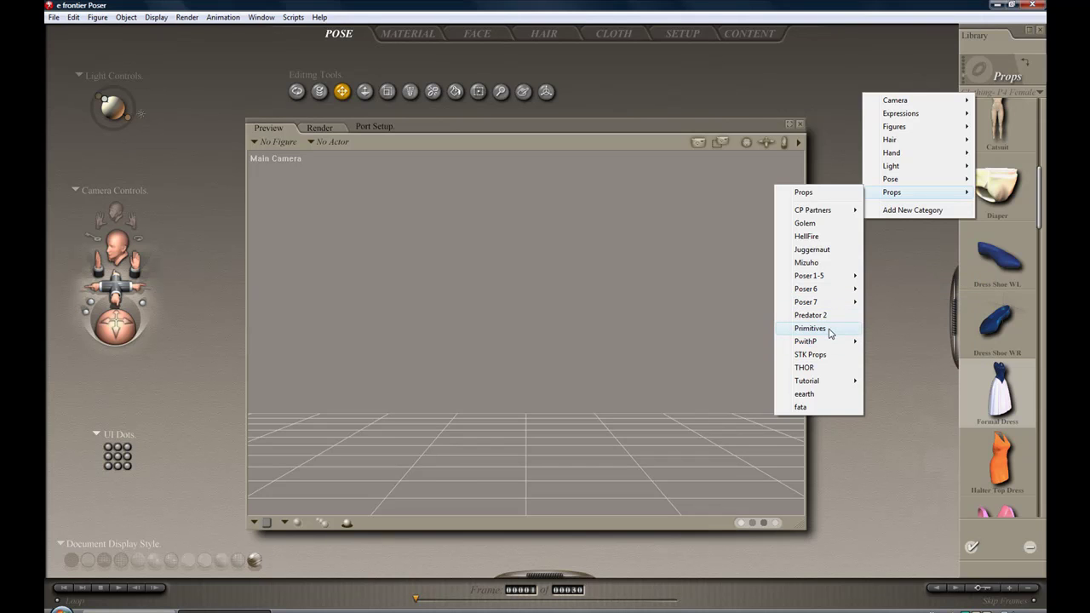
pyautogui.click(830, 332)
pyautogui.moveTo(1040, 211); pyautogui.dragTo(1036, 251)
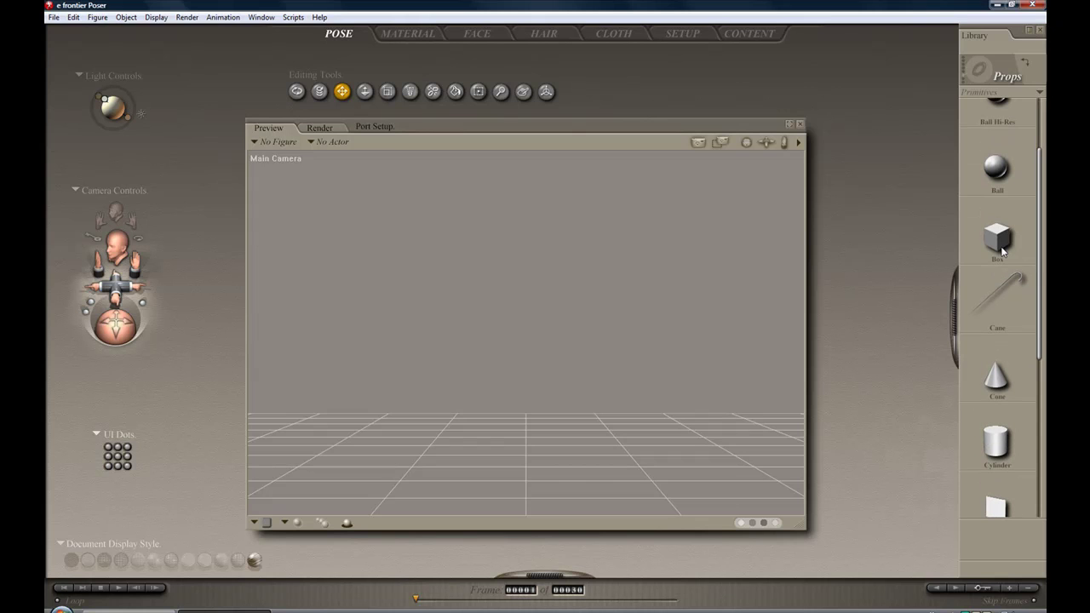
pyautogui.doubleClick(1002, 249)
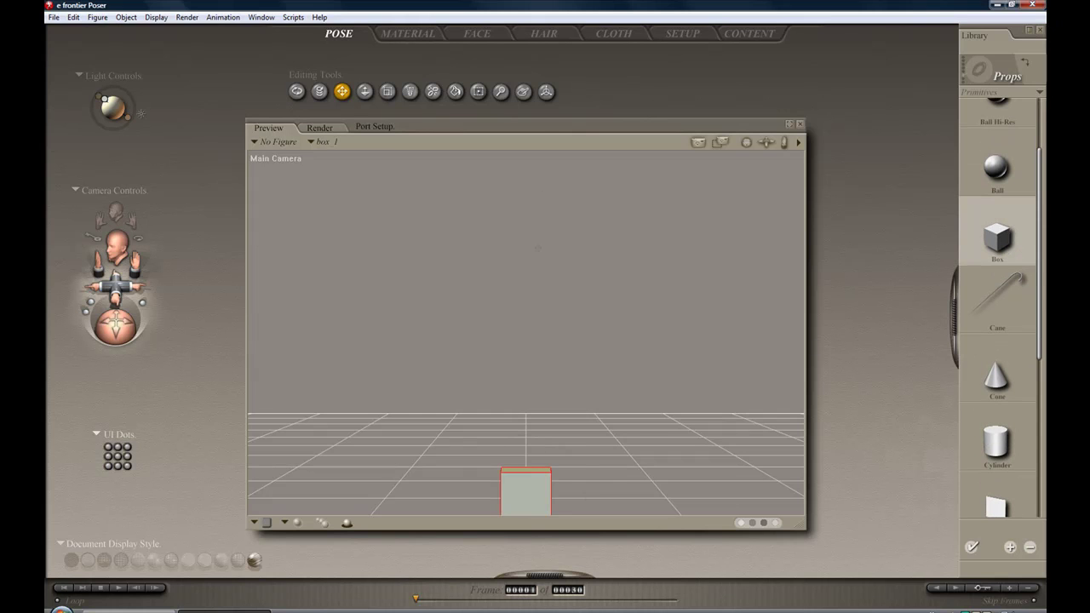
# - Move the box up above the ground to a yTran of about 2.17, and activate the Twist tool
pyautogui.moveTo(538, 130); pyautogui.dragTo(536, 141)
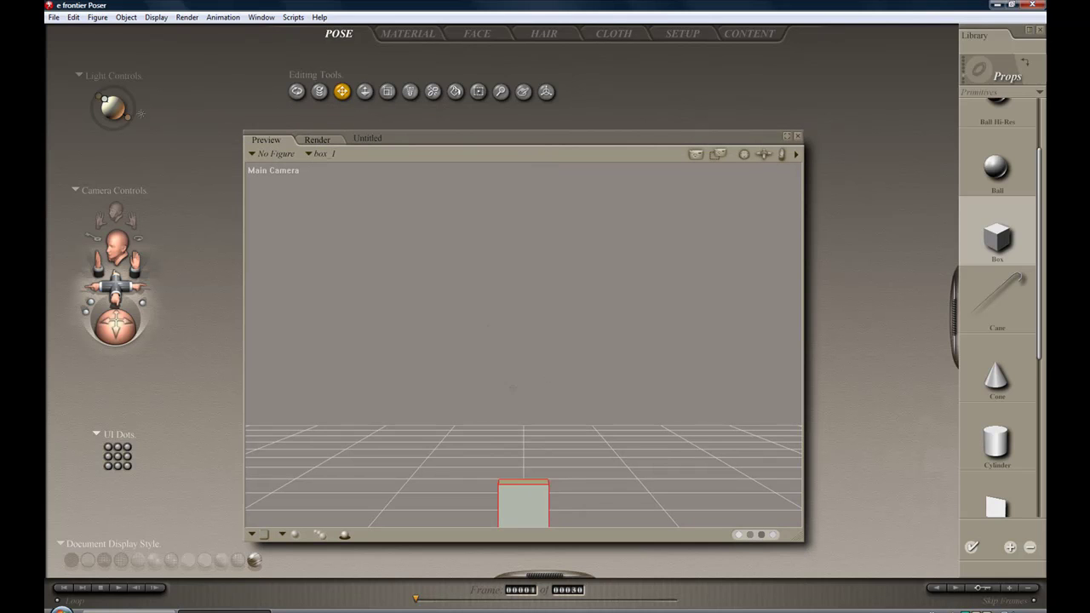
pyautogui.moveTo(514, 449); pyautogui.dragTo(510, 327)
pyautogui.click(319, 91)
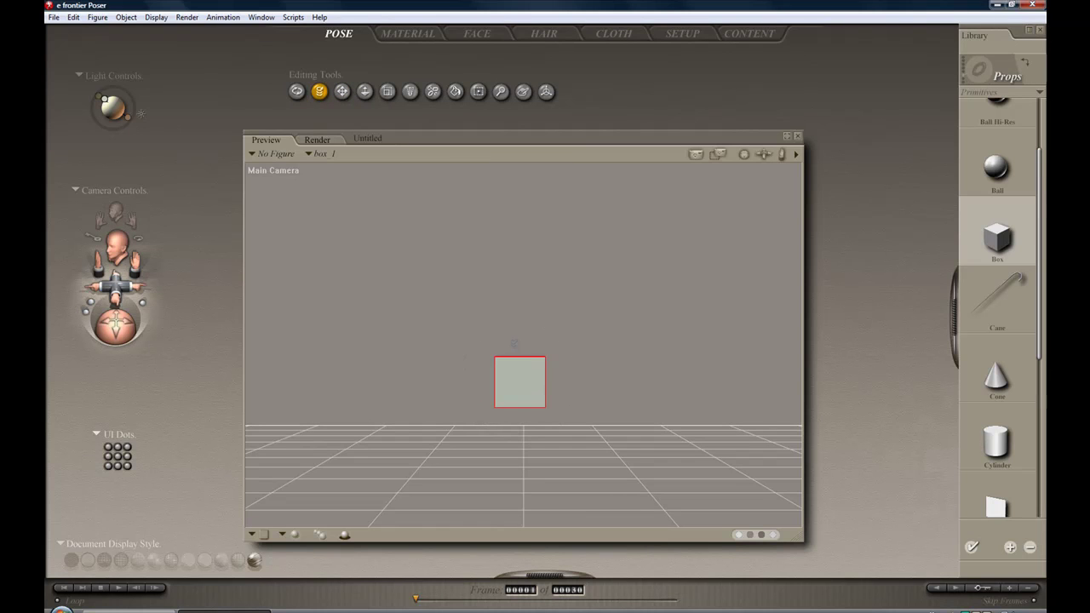
# - Hide the GROUND object by turning off Visible in its properties
pyautogui.click(509, 346)
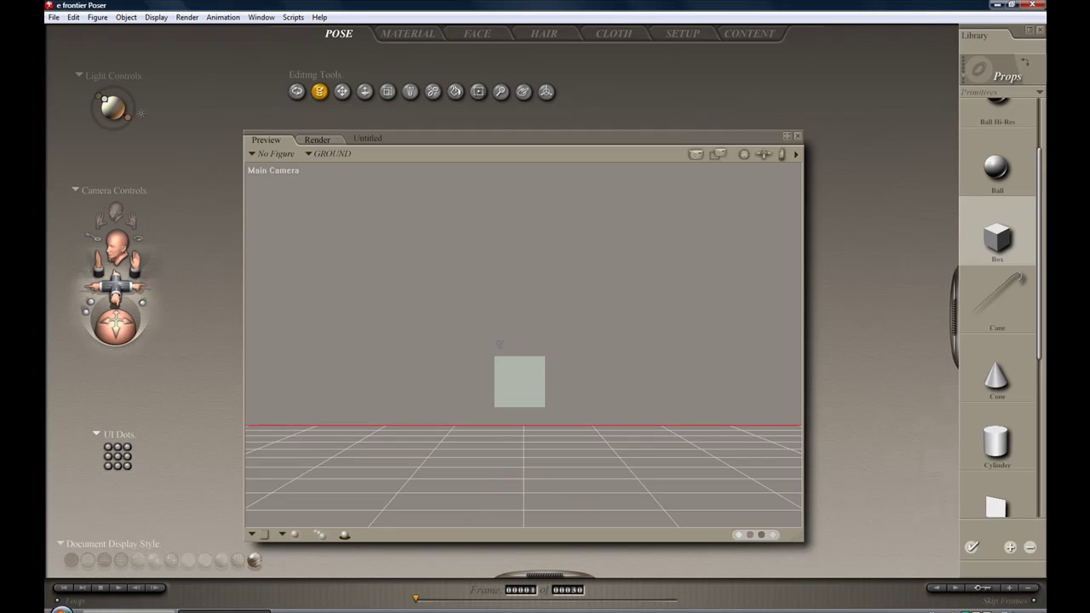
pyautogui.doubleClick(334, 456)
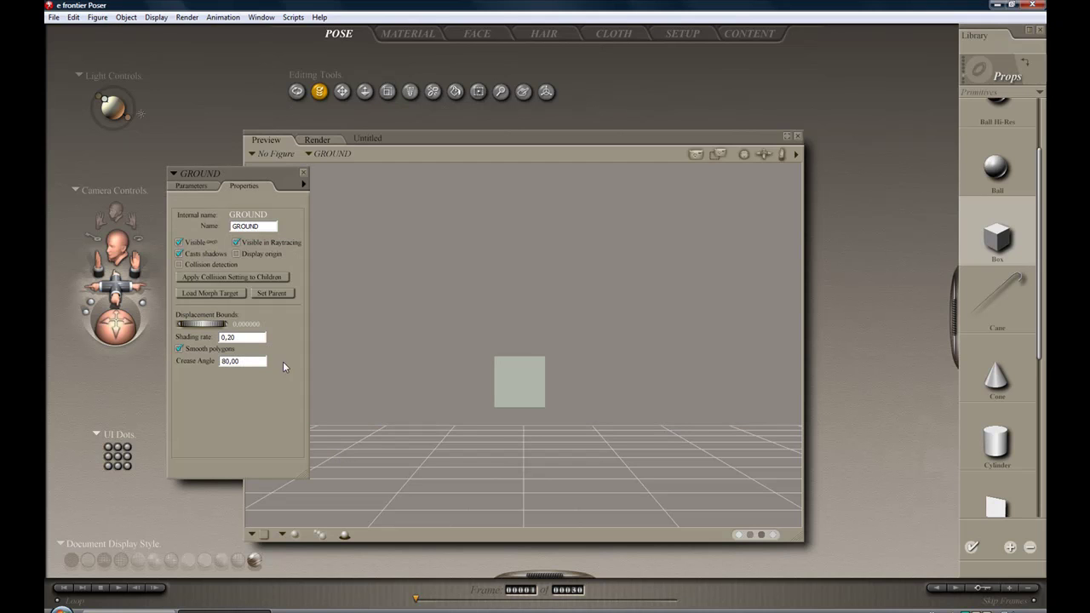
pyautogui.click(180, 242)
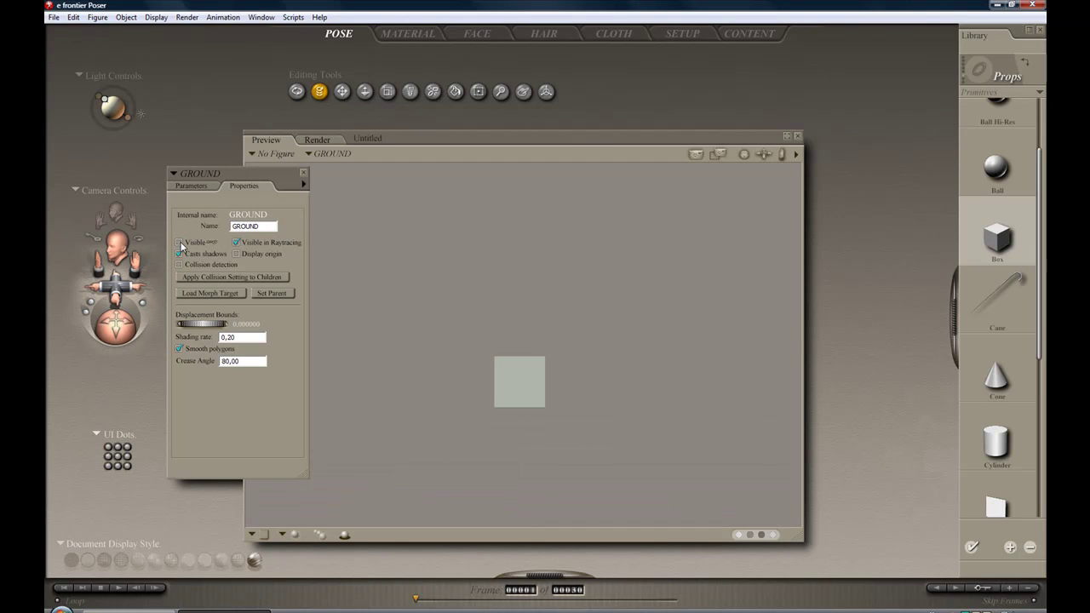
pyautogui.click(303, 174)
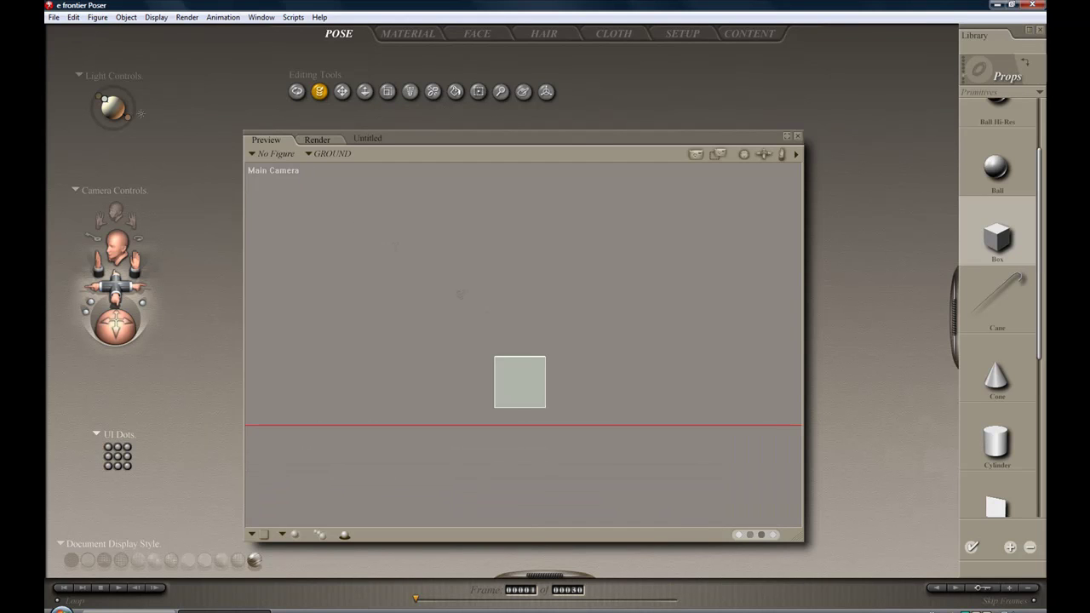
# - Twist and rotate the box slightly, to about -2° yRotate, 3° zRotate and -2° xRotate
pyautogui.click(513, 362)
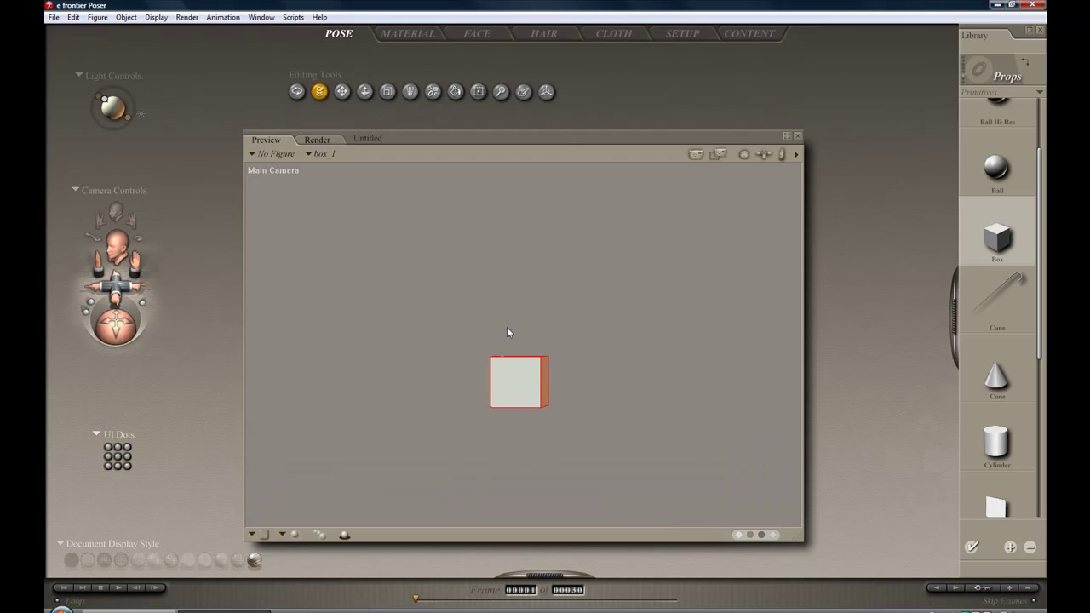
pyautogui.moveTo(511, 365); pyautogui.dragTo(394, 277)
pyautogui.click(297, 91)
# - Enlarge the box with the Scale tool to about 345% xScale, 238% yScale and 205% zScale
pyautogui.click(388, 93)
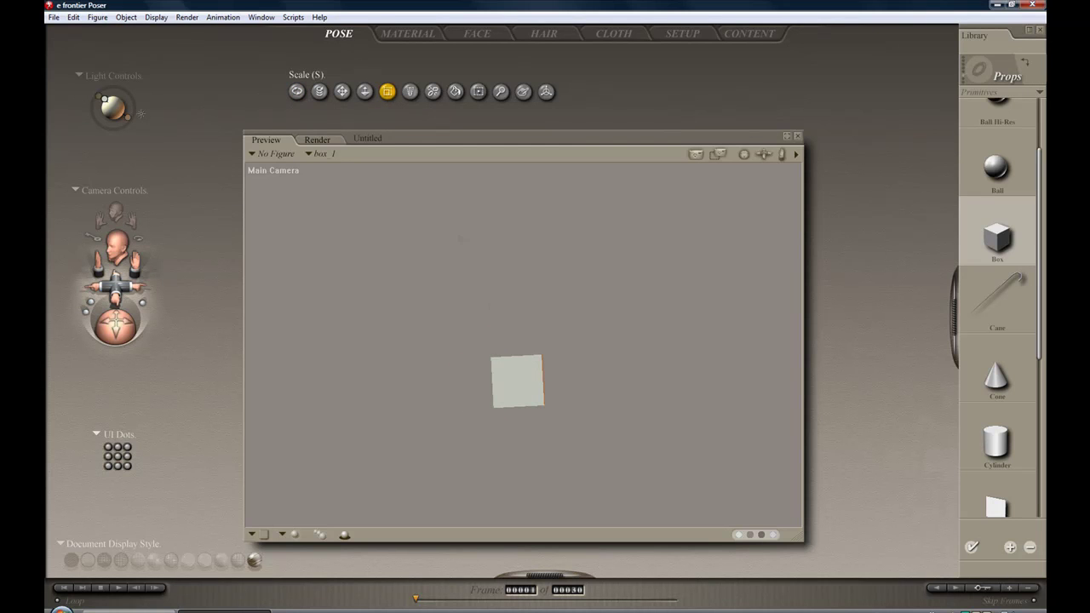
pyautogui.moveTo(493, 363); pyautogui.dragTo(635, 255)
pyautogui.moveTo(109, 330); pyautogui.dragTo(135, 330)
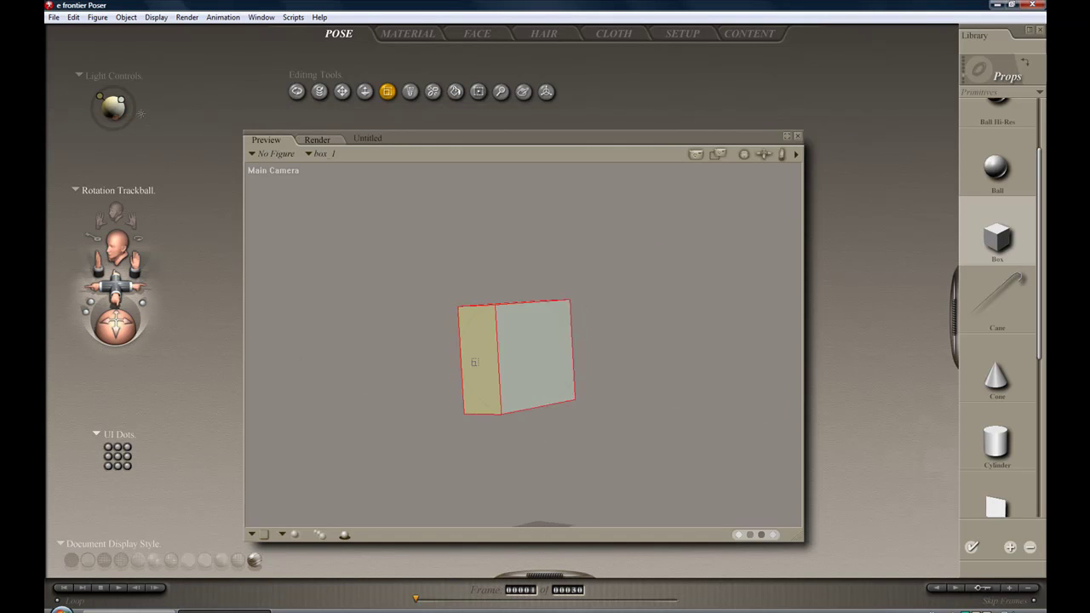
pyautogui.moveTo(475, 354); pyautogui.dragTo(625, 322)
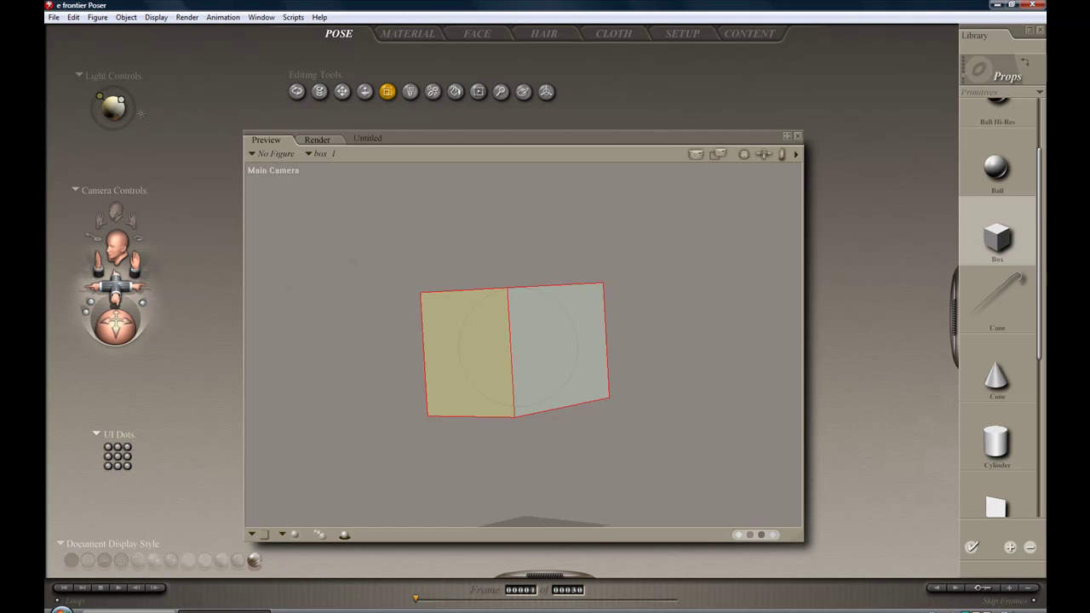
pyautogui.moveTo(121, 329); pyautogui.dragTo(88, 337)
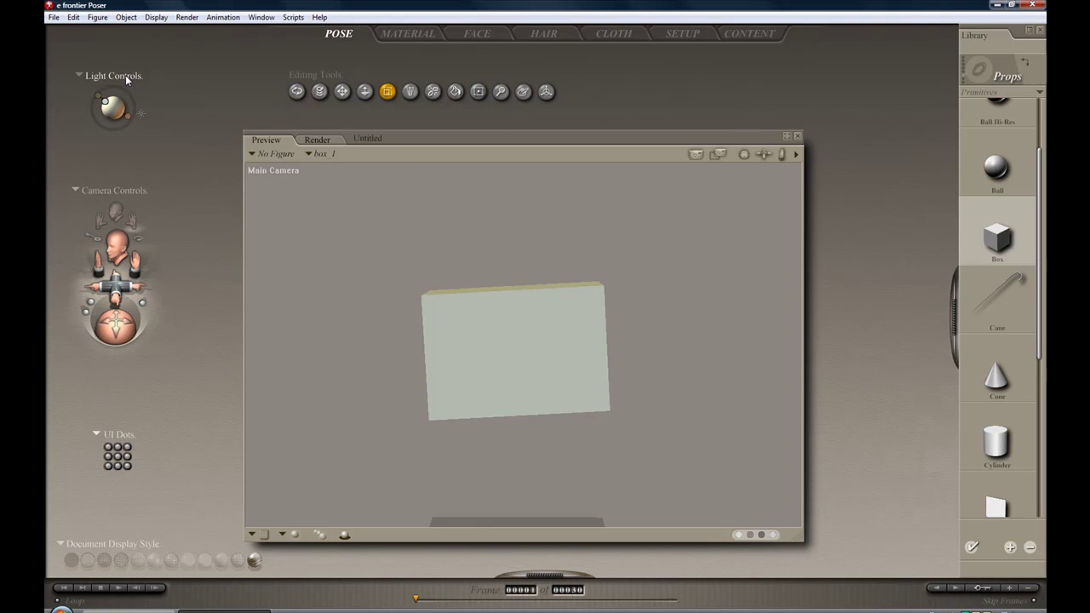
# - Set the overall Scale of box_1 to 189% and its xScale to 309% in its transform parameters
pyautogui.click(308, 153)
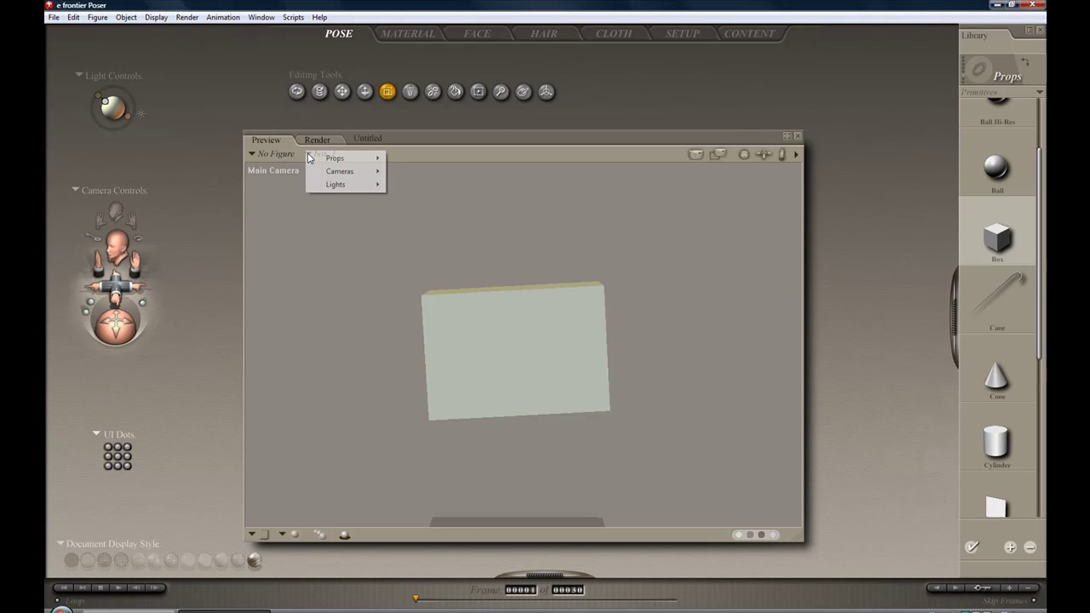
pyautogui.moveTo(338, 159)
pyautogui.click(434, 172)
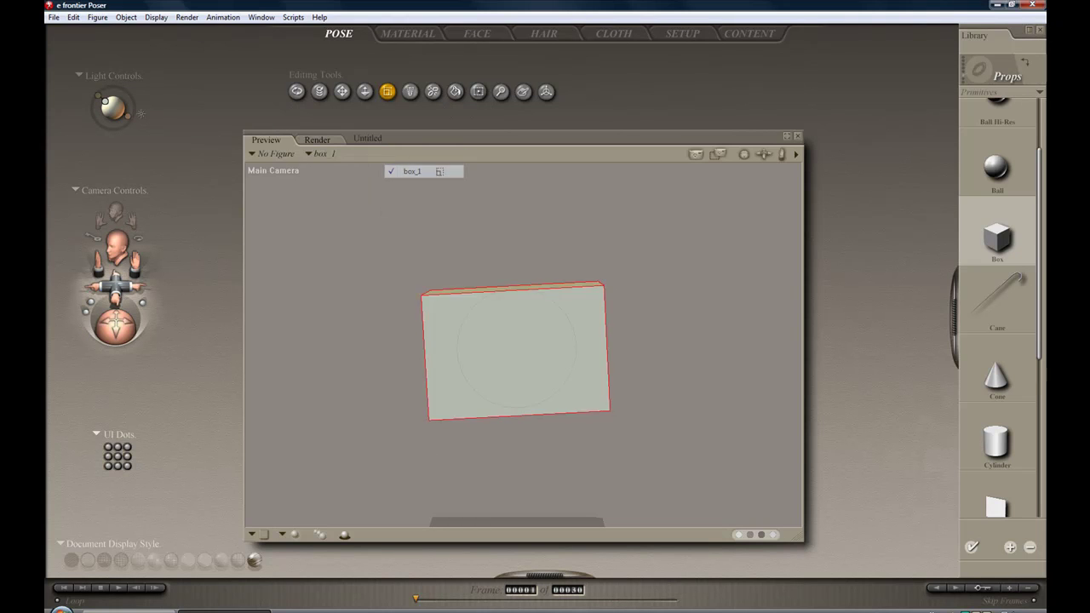
pyautogui.click(126, 17)
pyautogui.click(141, 29)
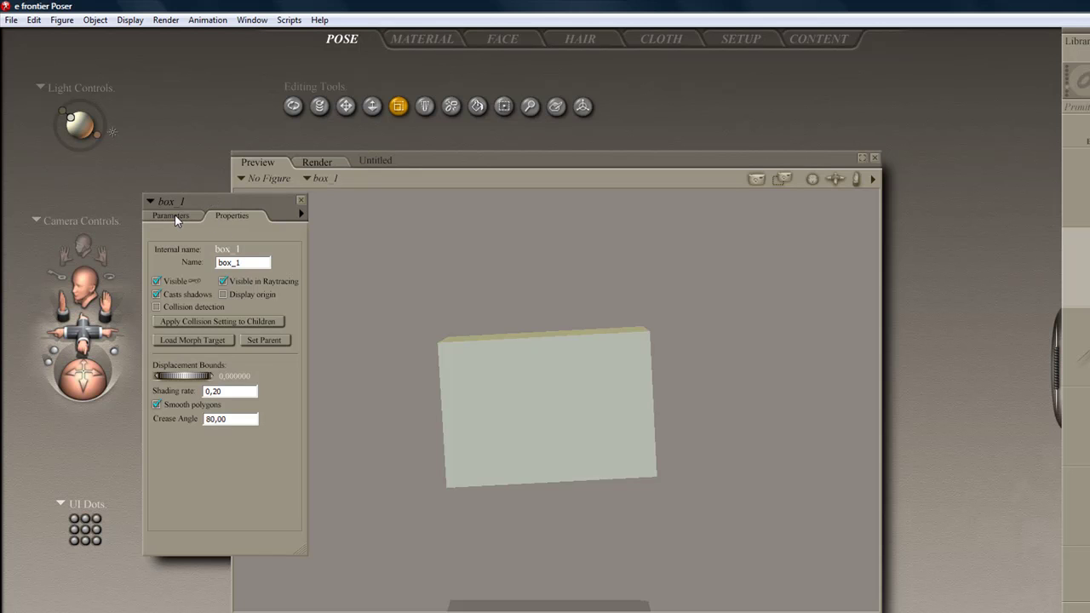
pyautogui.click(174, 214)
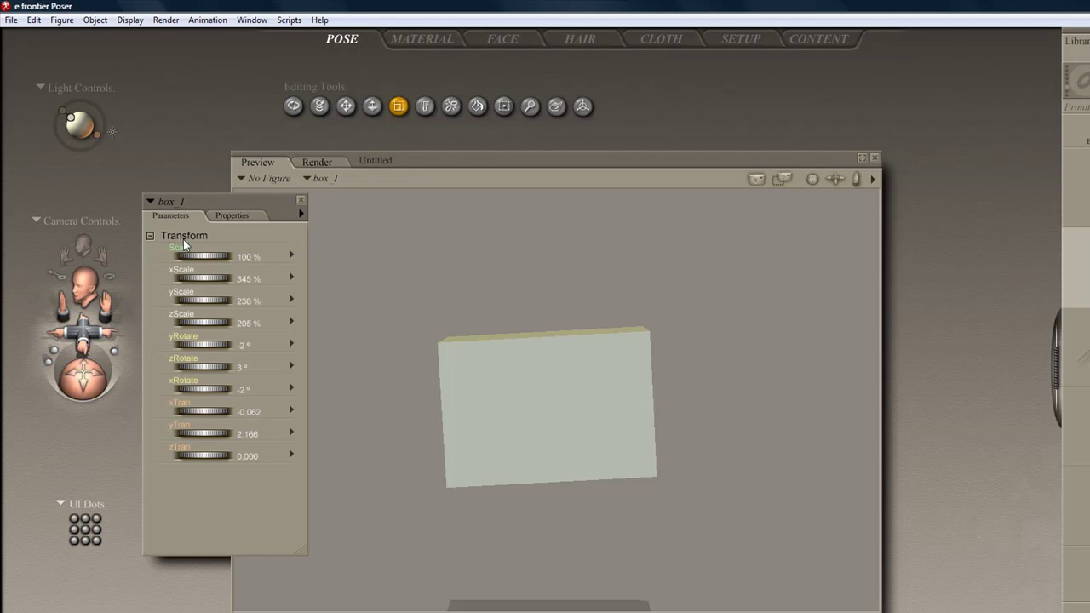
pyautogui.moveTo(196, 255); pyautogui.dragTo(219, 254)
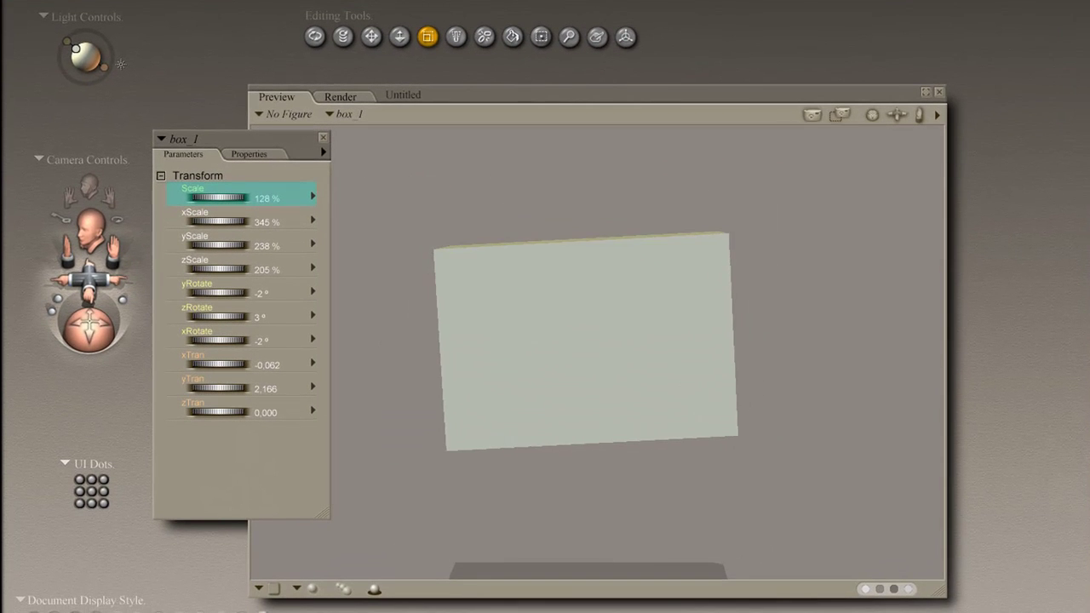
pyautogui.moveTo(220, 198); pyautogui.dragTo(258, 203)
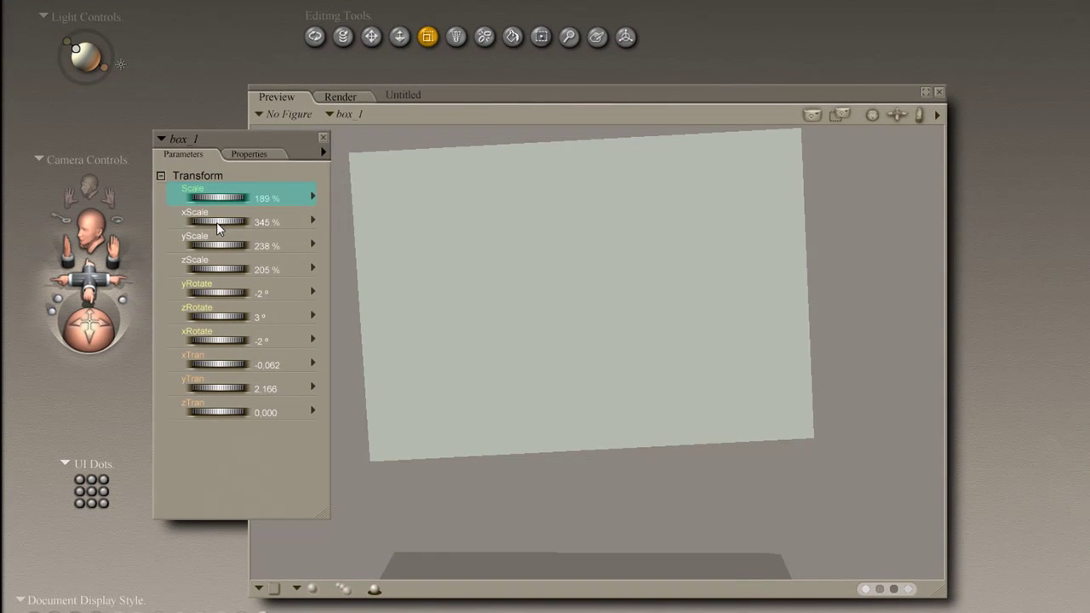
pyautogui.moveTo(217, 223)
pyautogui.mouseDown()
pyautogui.moveTo(235, 222)
pyautogui.moveTo(206, 223)
pyautogui.mouseUp()
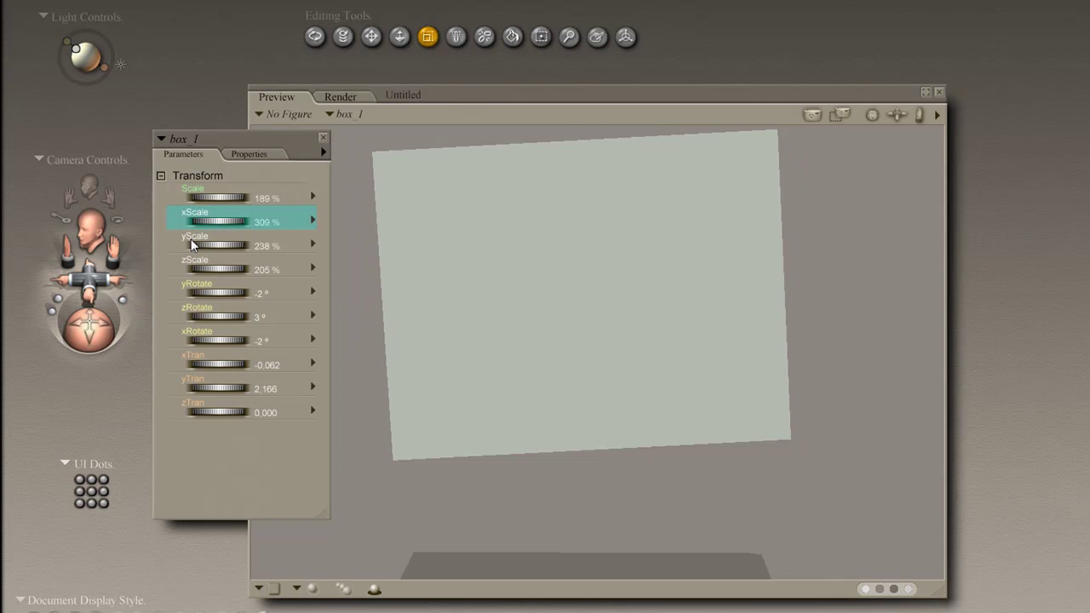
# - Set box_1's zScale to 196%, yRotate to -4°, zRotate to -3° and zTran to -8.643, and close its parameters
pyautogui.moveTo(206, 268); pyautogui.dragTo(216, 337)
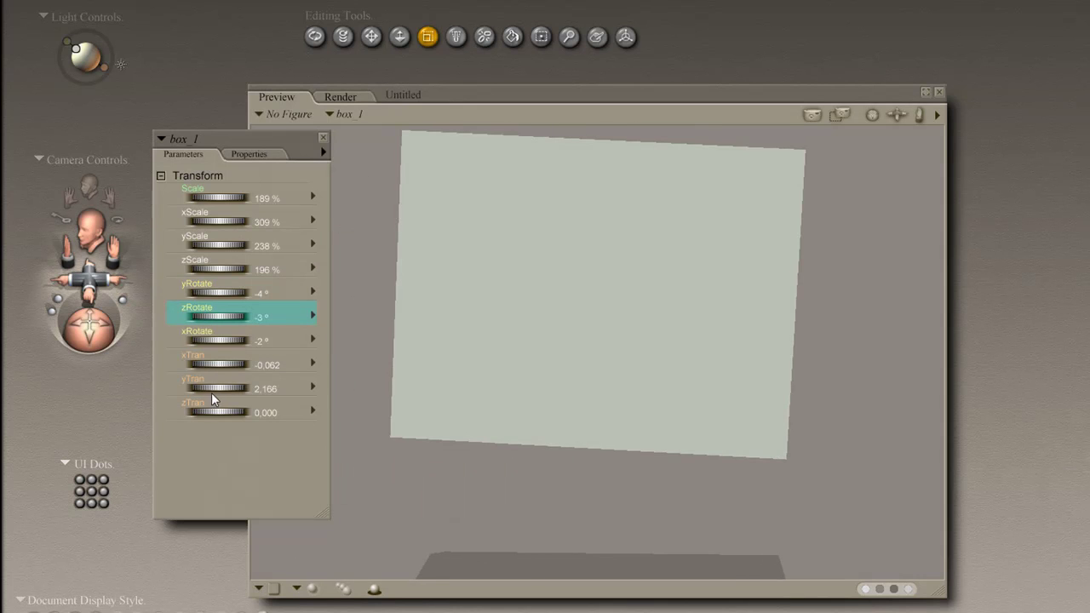
pyautogui.moveTo(212, 412); pyautogui.dragTo(186, 412)
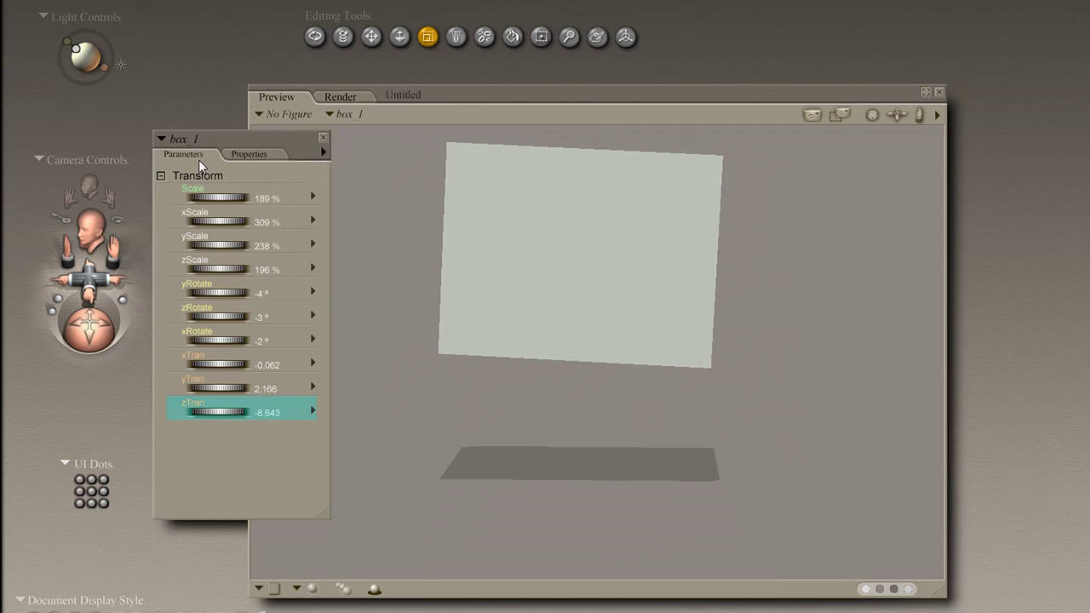
pyautogui.click(322, 137)
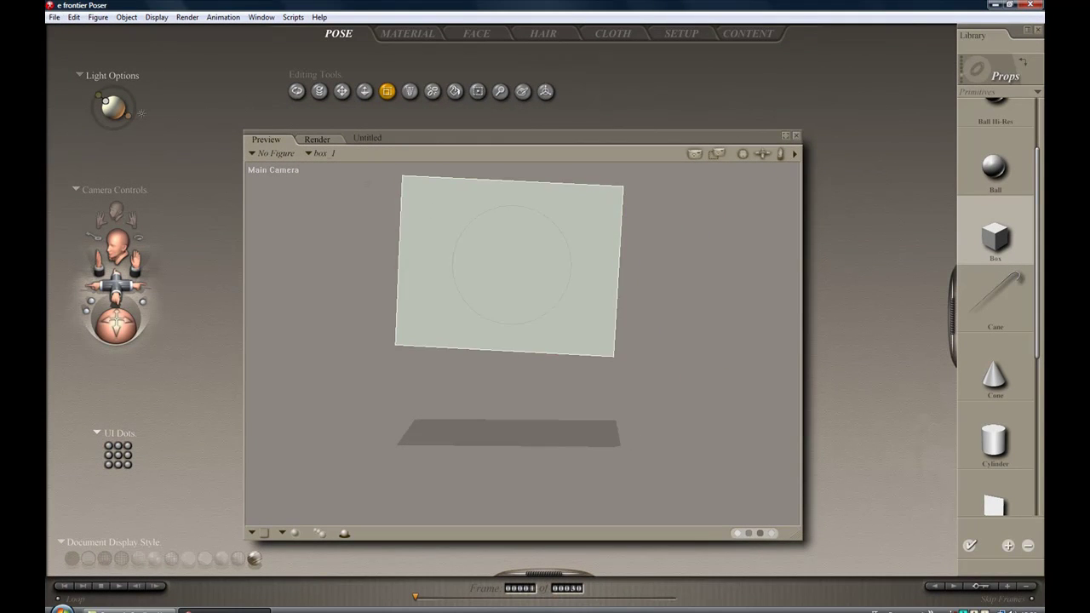
# - Start a Wavefront OBJ export of the scene with the range set to a single frame
pyautogui.click(55, 17)
pyautogui.moveTo(166, 150)
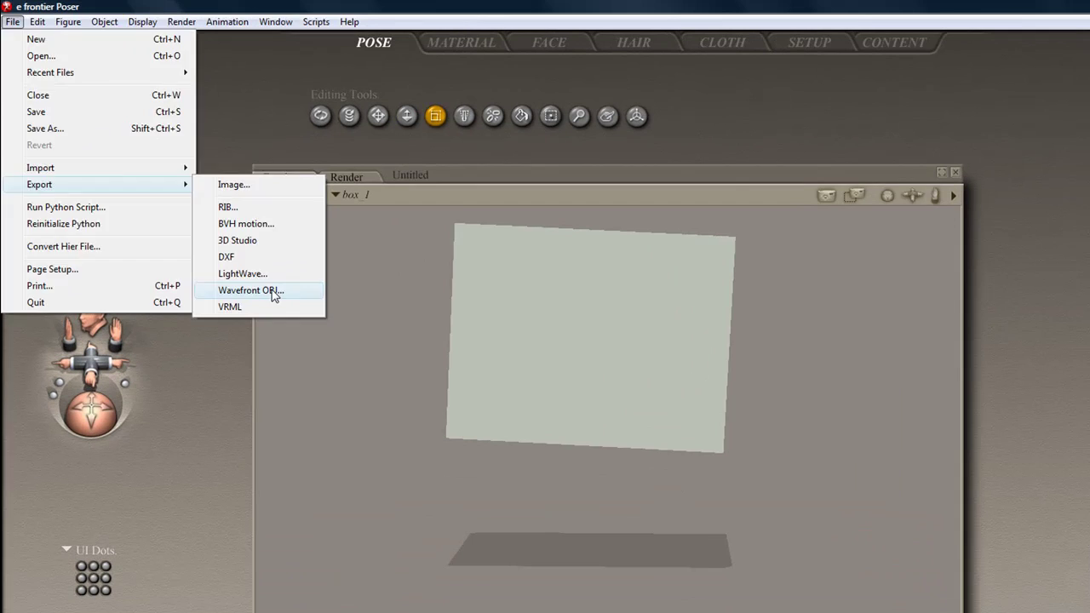
pyautogui.click(249, 291)
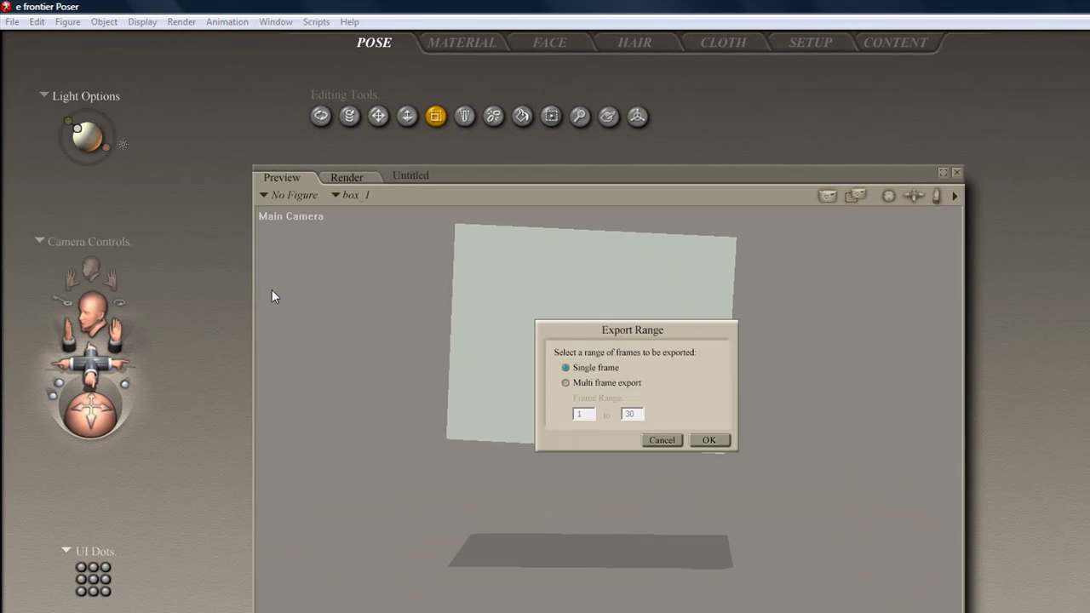
pyautogui.click(566, 367)
pyautogui.click(708, 439)
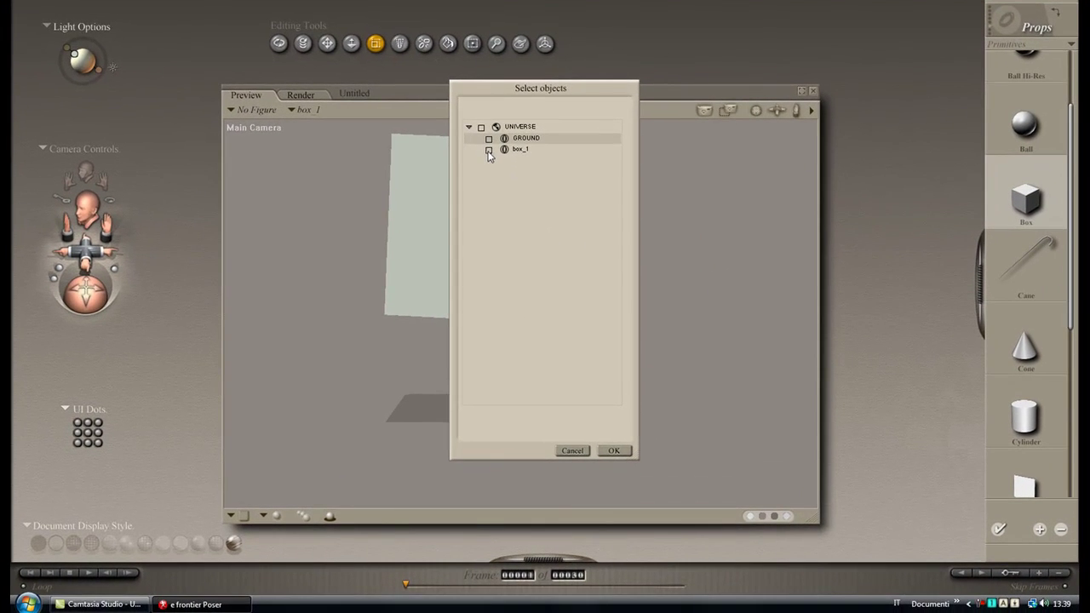
# - Include box_1 in the export and accept the default export options
pyautogui.click(489, 151)
pyautogui.click(613, 451)
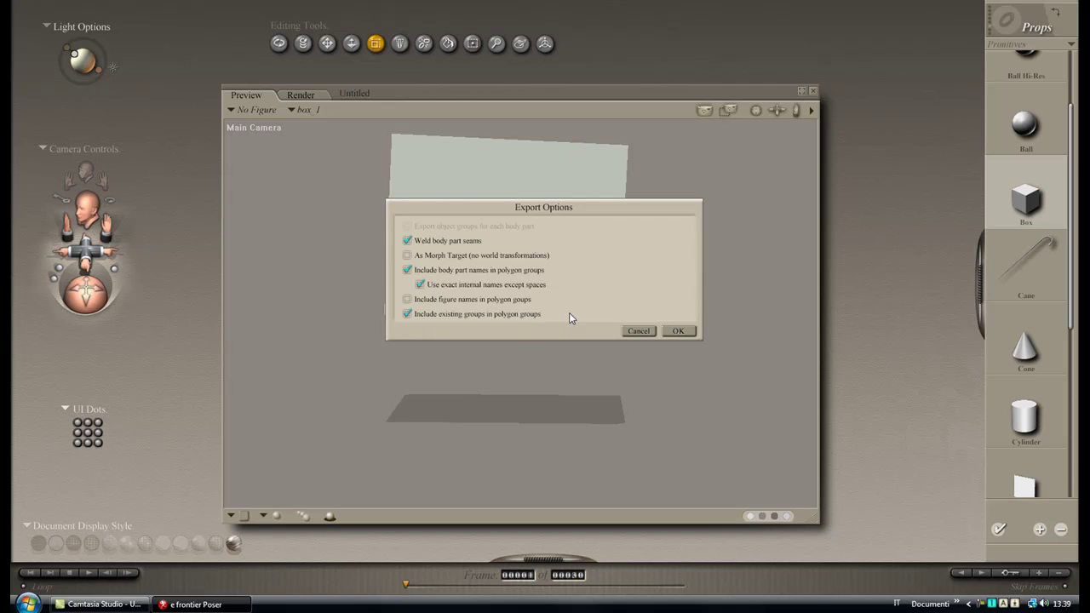
pyautogui.click(688, 334)
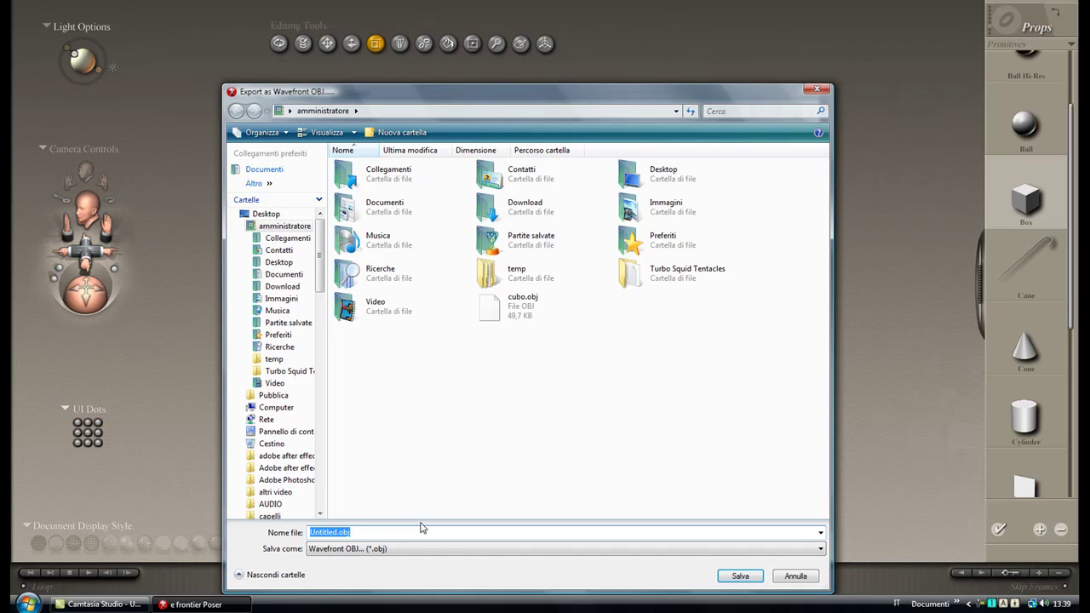
# - Name the Wavefront OBJ export file "cubo lubik" and save it in the current folder
pyautogui.click(419, 555)
pyautogui.click(418, 565)
pyautogui.click(366, 534)
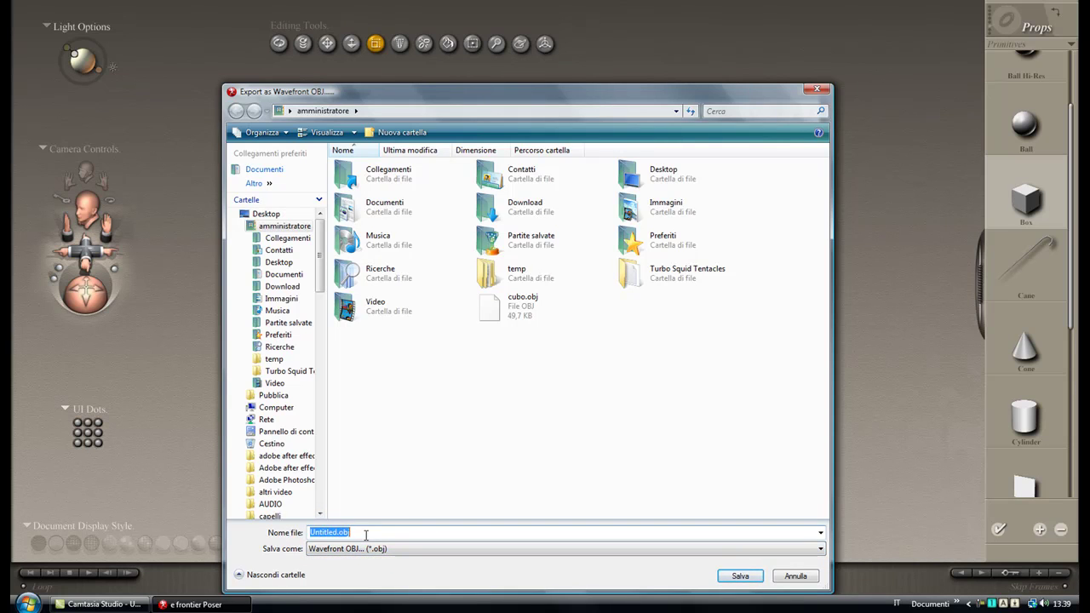
pyautogui.write('cub')
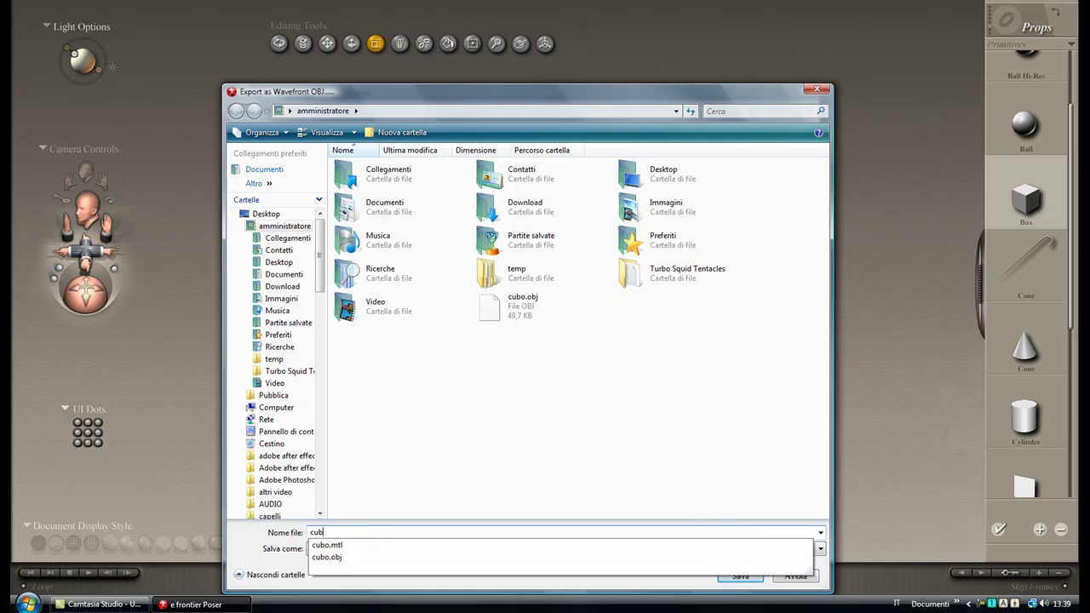
pyautogui.write('o lubik')
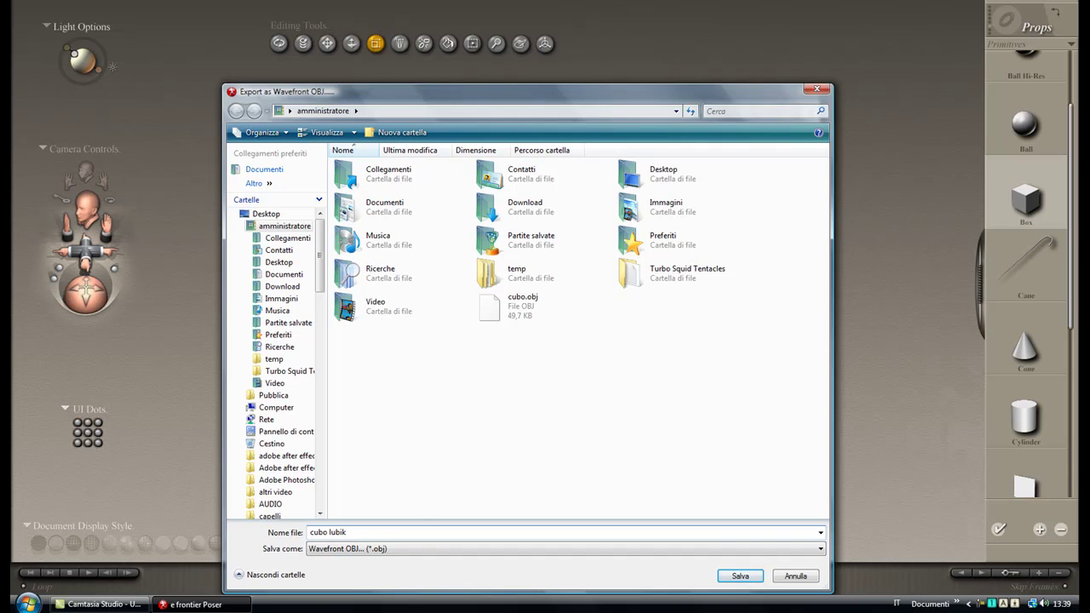
pyautogui.click(740, 576)
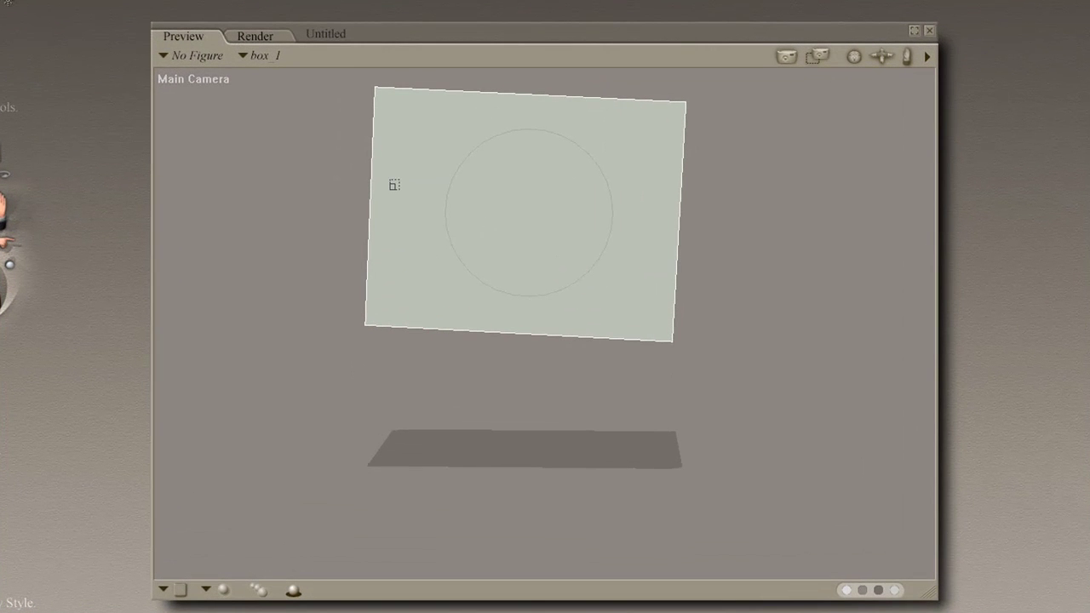
pyautogui.click(243, 55)
pyautogui.moveTo(278, 59)
pyautogui.click(388, 80)
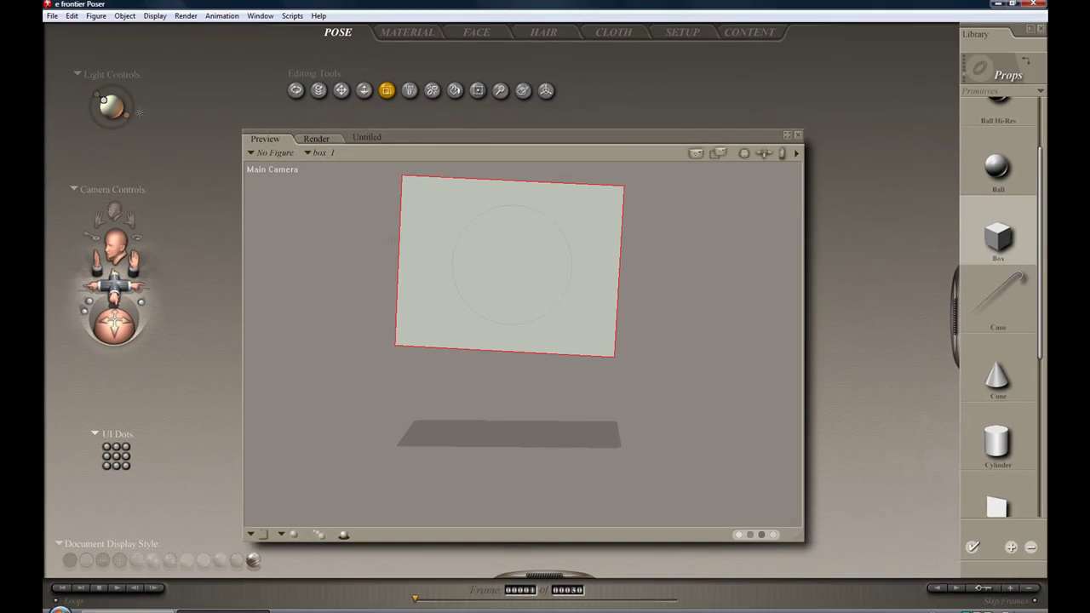
pyautogui.press('Delete')
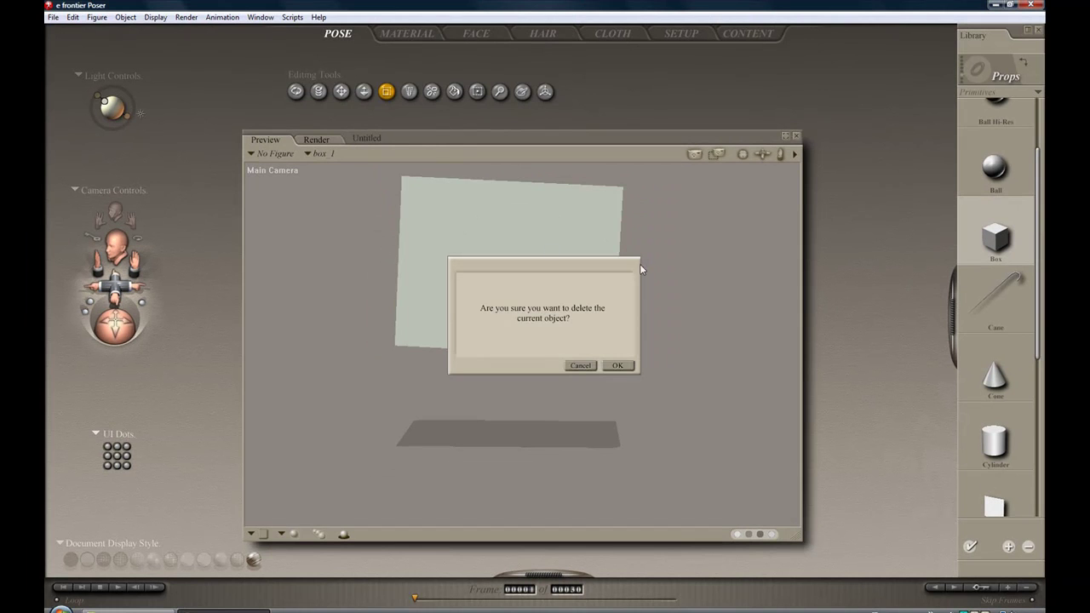
pyautogui.click(580, 365)
# - Delete box_1 from the scene and confirm the deletion
pyautogui.click(125, 17)
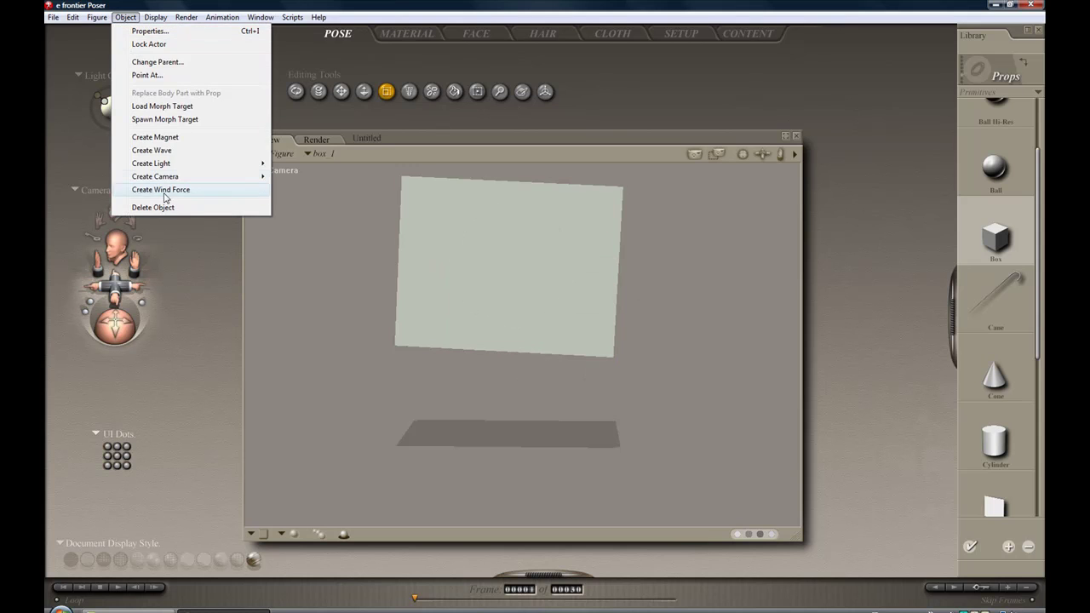
pyautogui.click(167, 209)
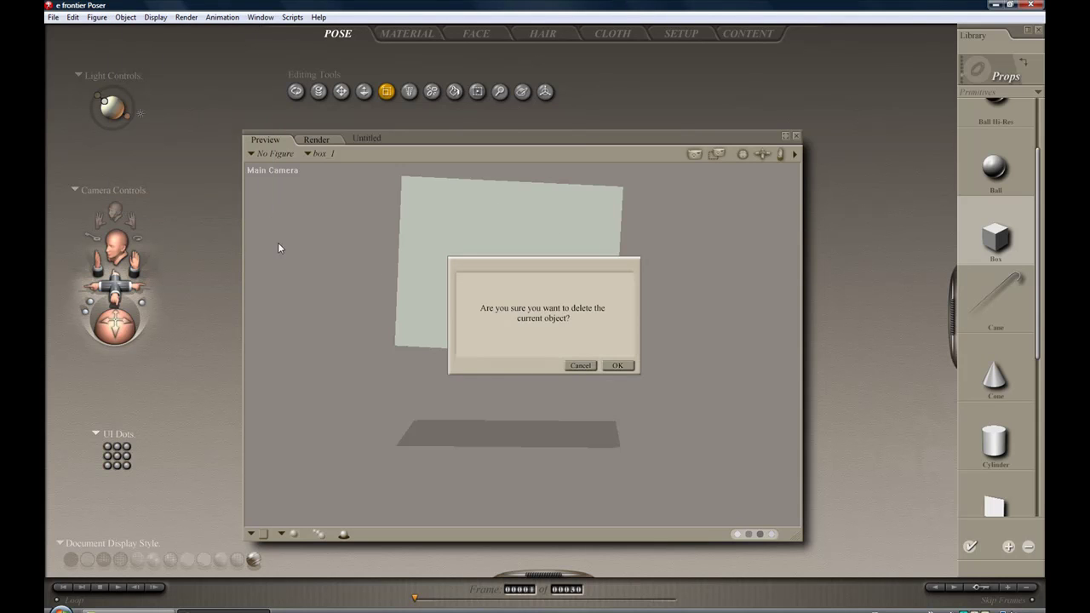
pyautogui.click(617, 366)
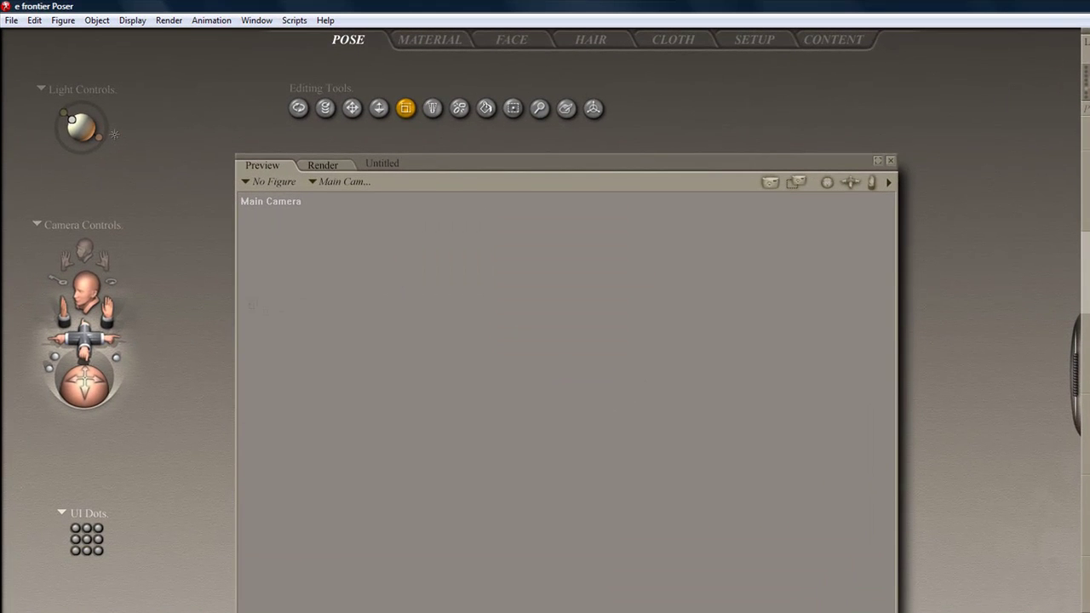
# - Import cubo lubik.obj as a Wavefront OBJ, centered, at 100% of standard figure size and with consistent polygon normals
pyautogui.click(11, 21)
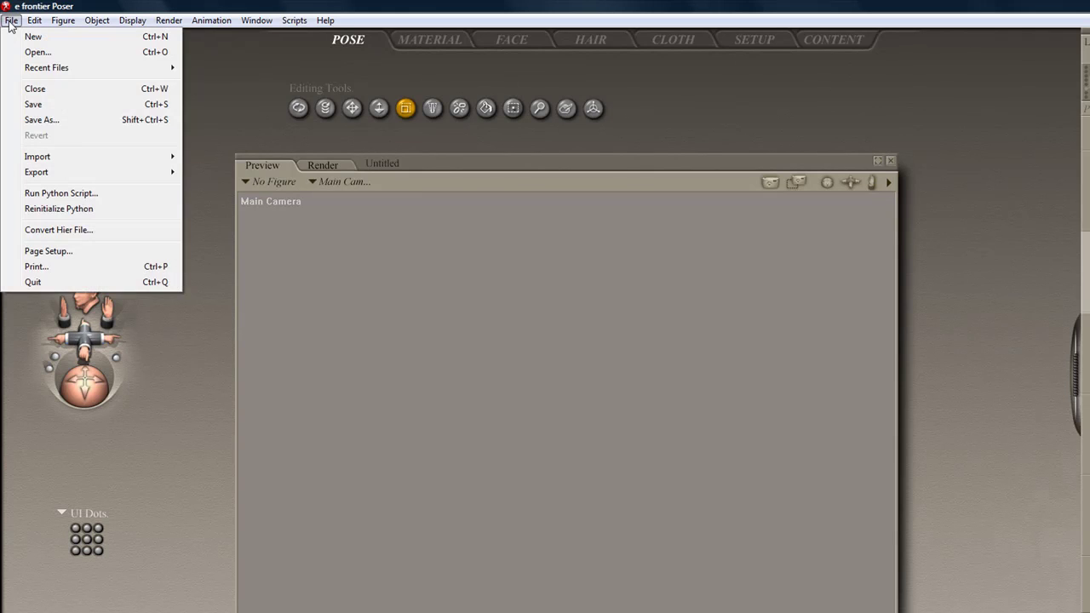
pyautogui.moveTo(94, 158)
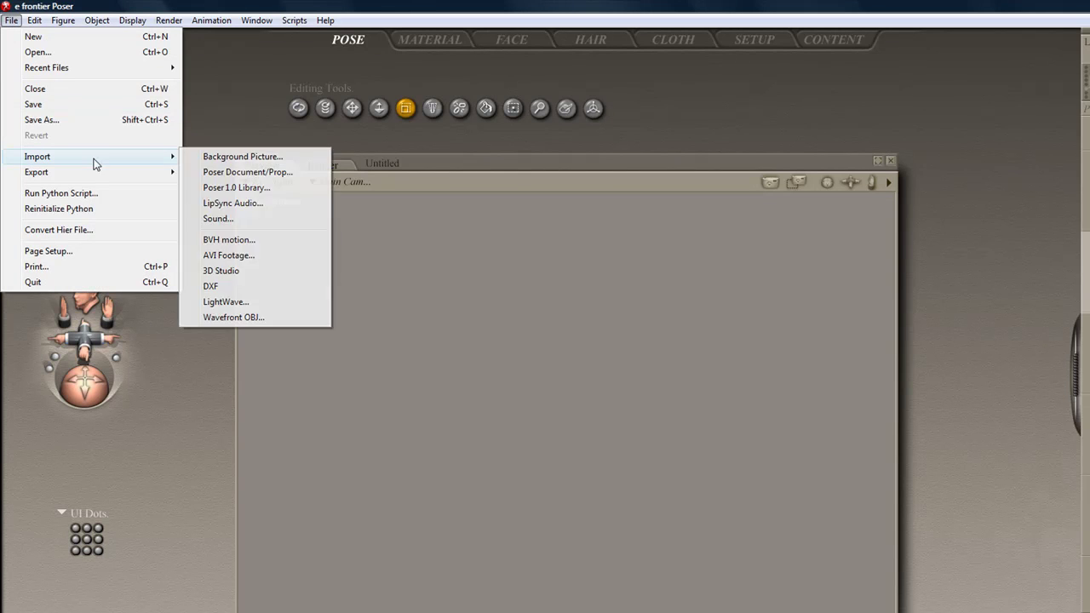
pyautogui.click(233, 318)
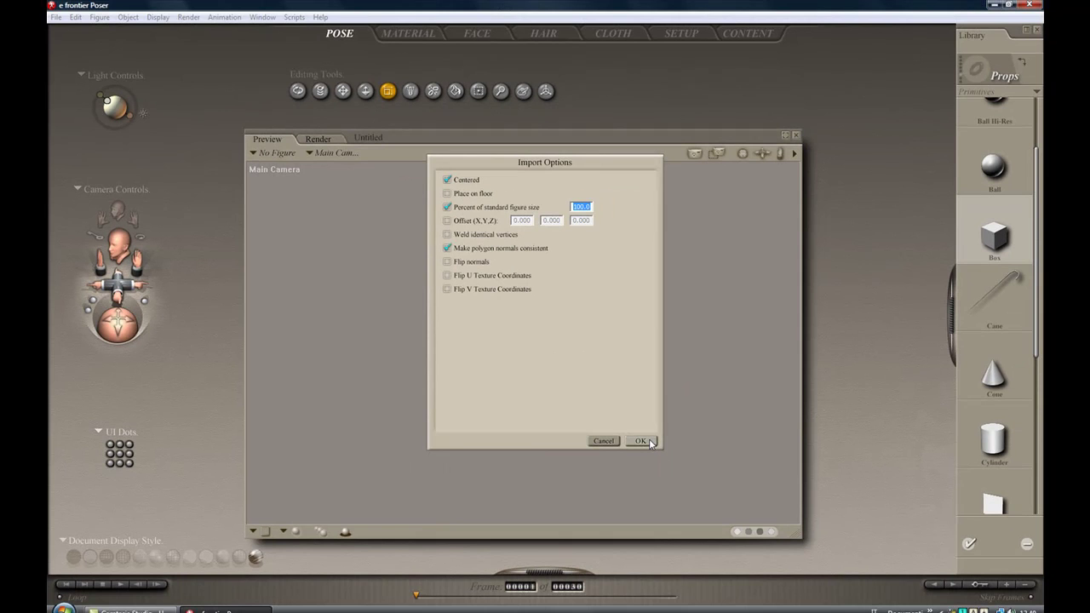
pyautogui.click(650, 442)
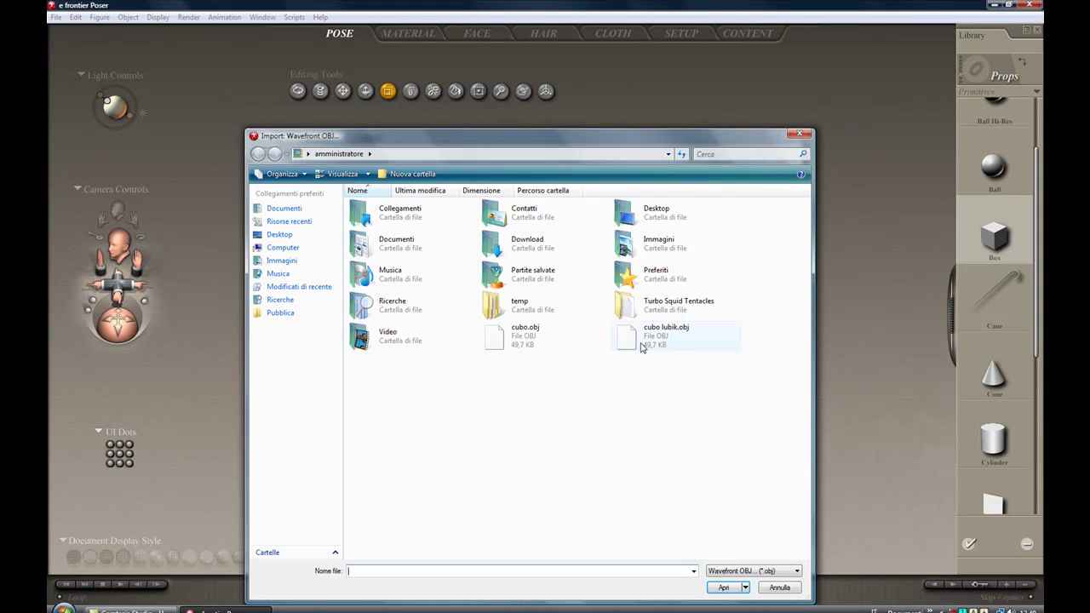
pyautogui.click(645, 343)
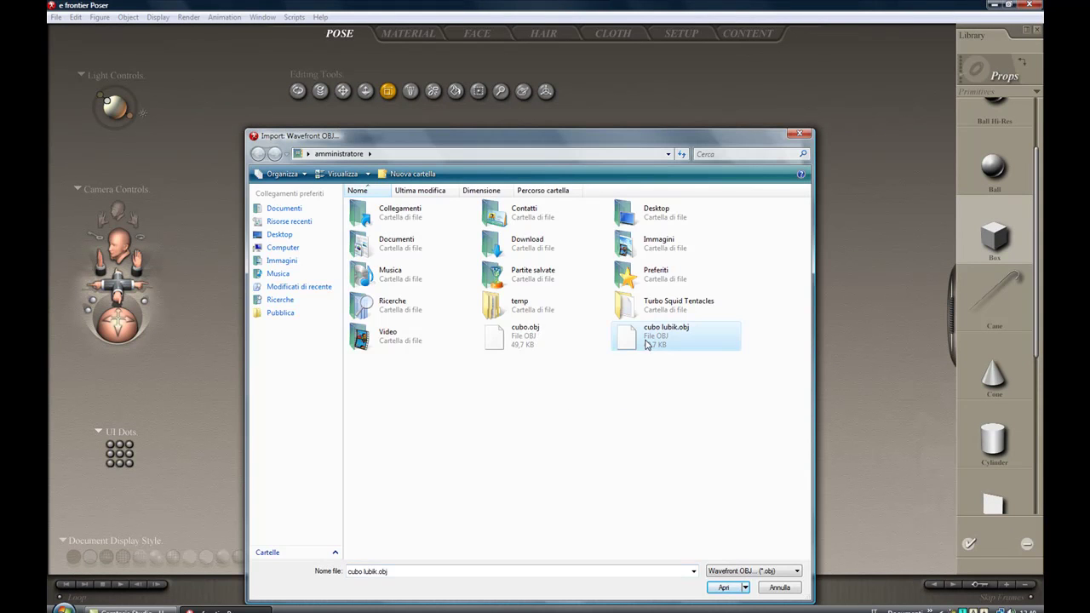
pyautogui.moveTo(640, 141); pyautogui.dragTo(622, 51)
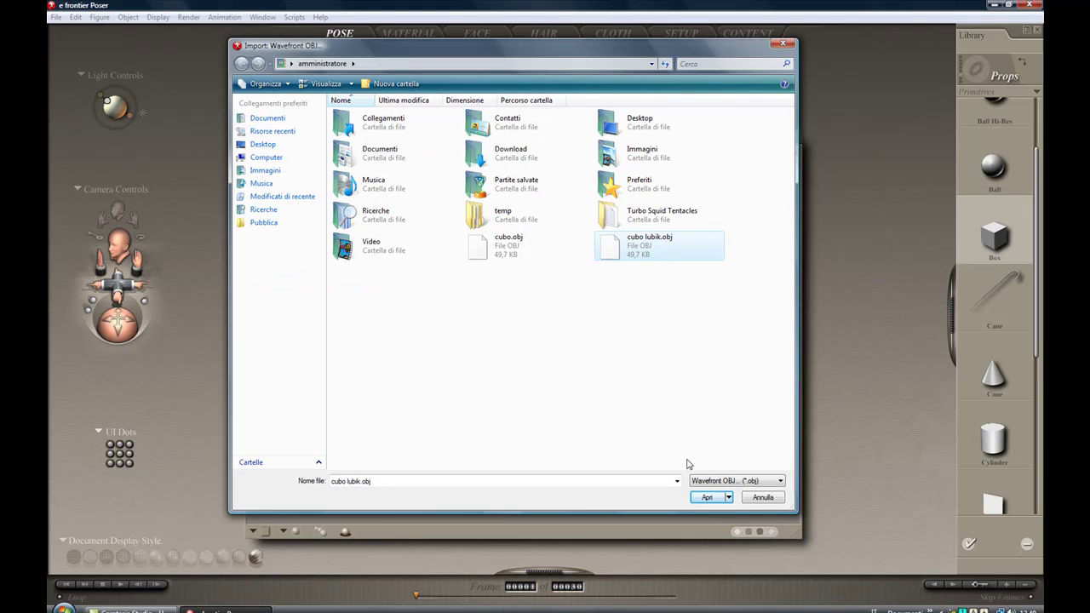
pyautogui.click(706, 496)
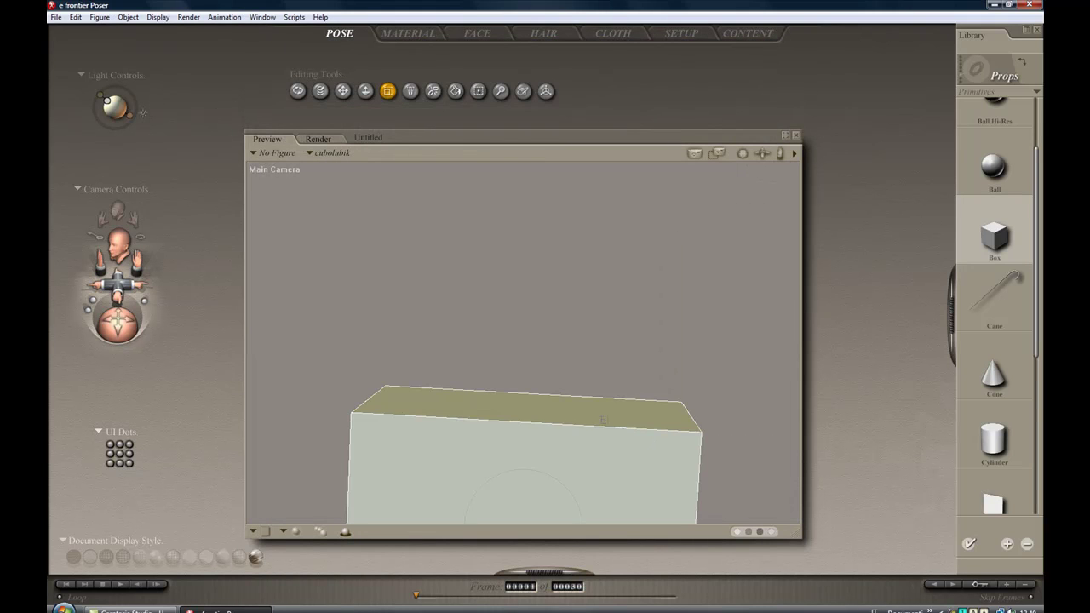
# - Move the imported cubolubik prop up until it is fully in view, and push it farther back from the camera
pyautogui.click(343, 92)
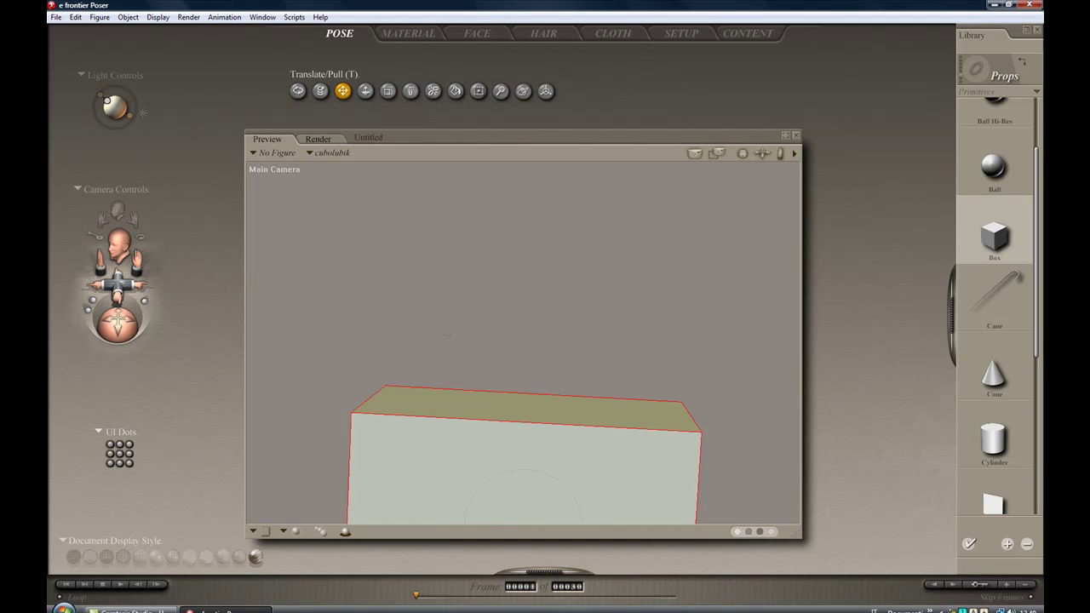
pyautogui.moveTo(518, 450); pyautogui.dragTo(531, 243)
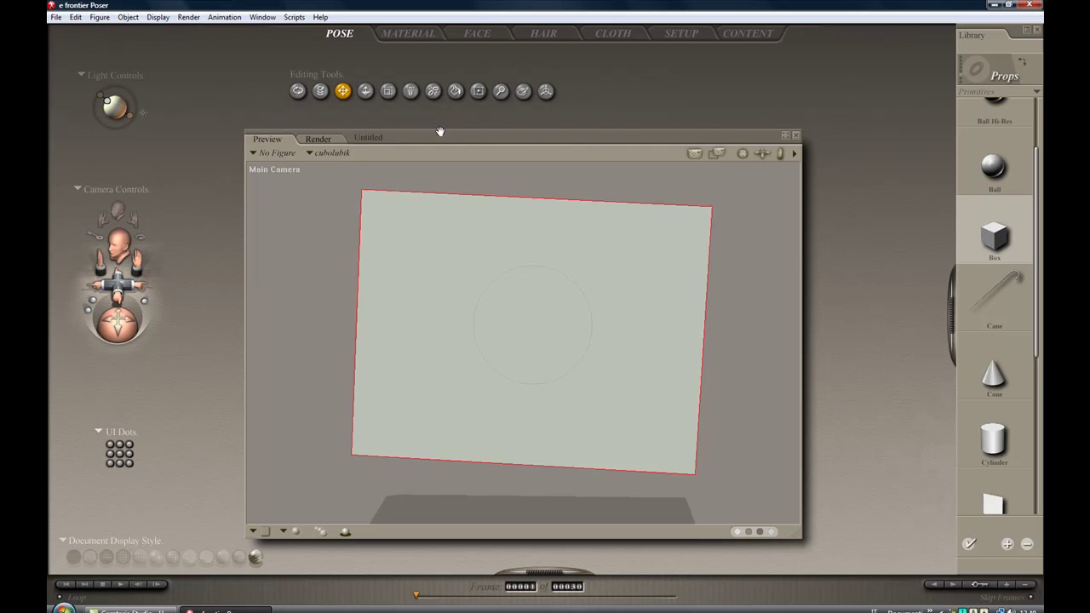
pyautogui.click(365, 91)
pyautogui.moveTo(455, 300); pyautogui.dragTo(451, 266)
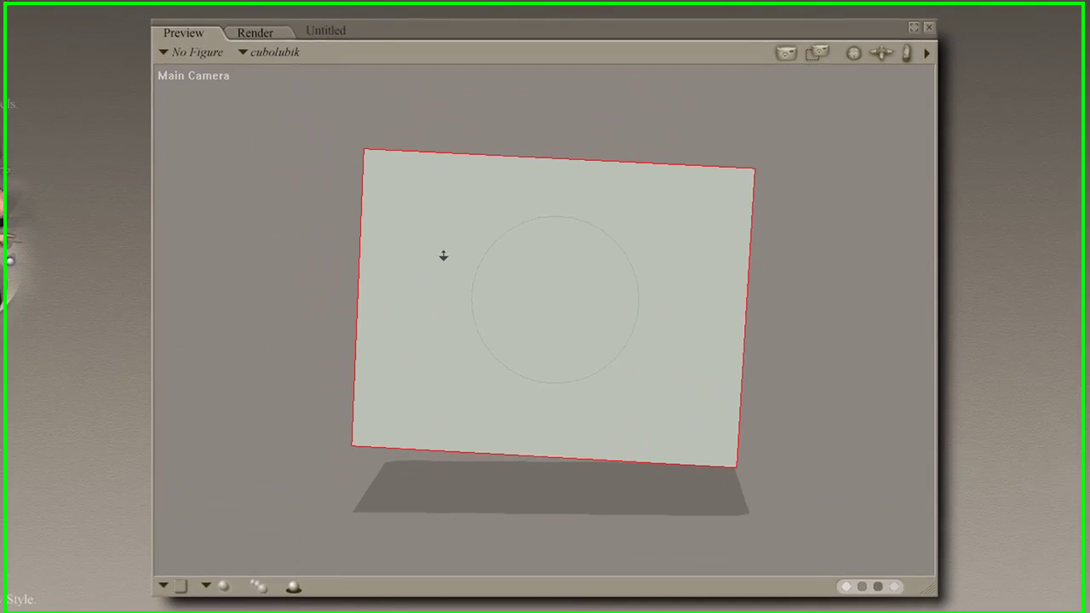